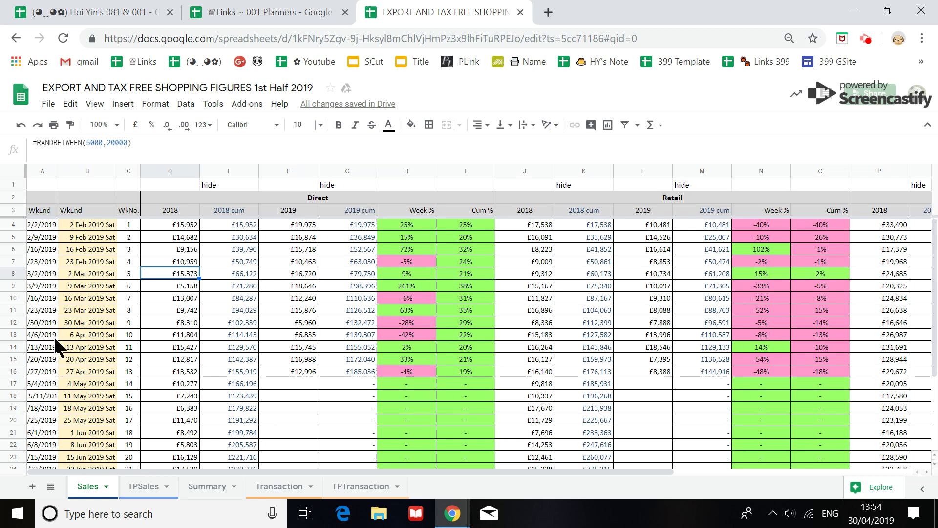
Step: Enlarge the sheet view to 150% and widen column A so the WkEnd dates fit in full
{"action": "left_click", "coordinate": [102, 122]}
{"action": "left_click", "coordinate": [108, 237]}
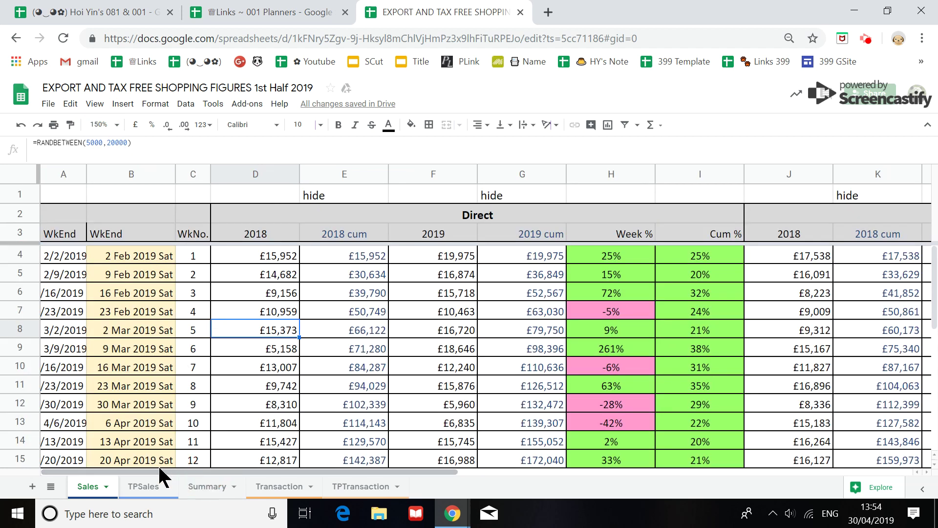
{"action": "left_click", "coordinate": [64, 256]}
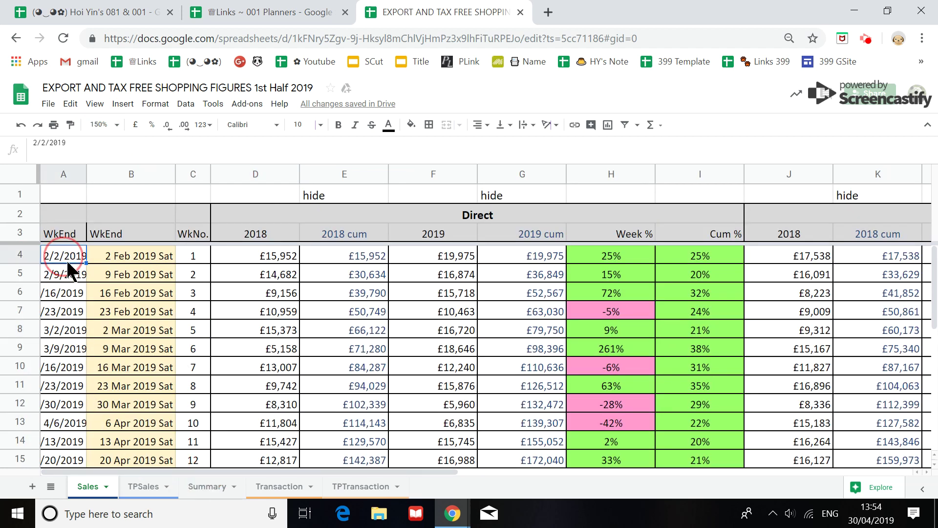
{"action": "left_click", "coordinate": [51, 288]}
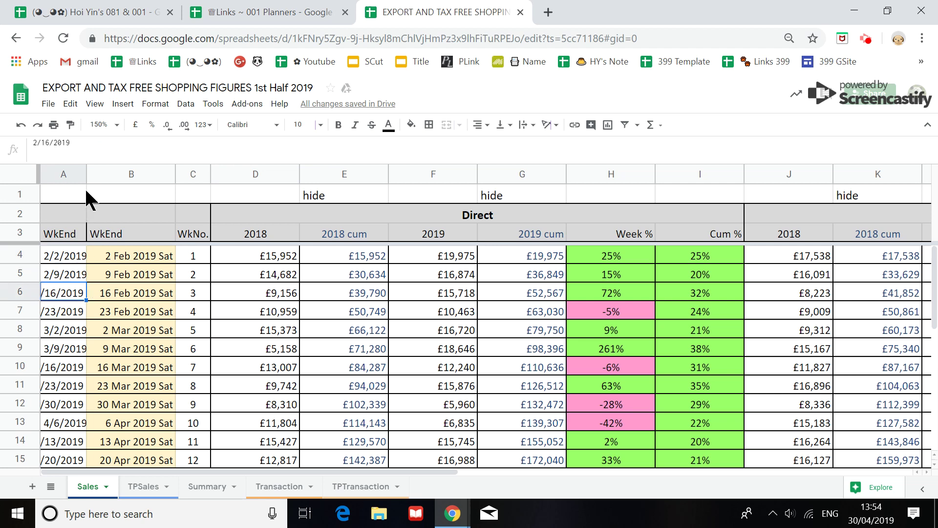
{"action": "left_click_drag", "start_coordinate": [87, 174], "coordinate": [133, 174]}
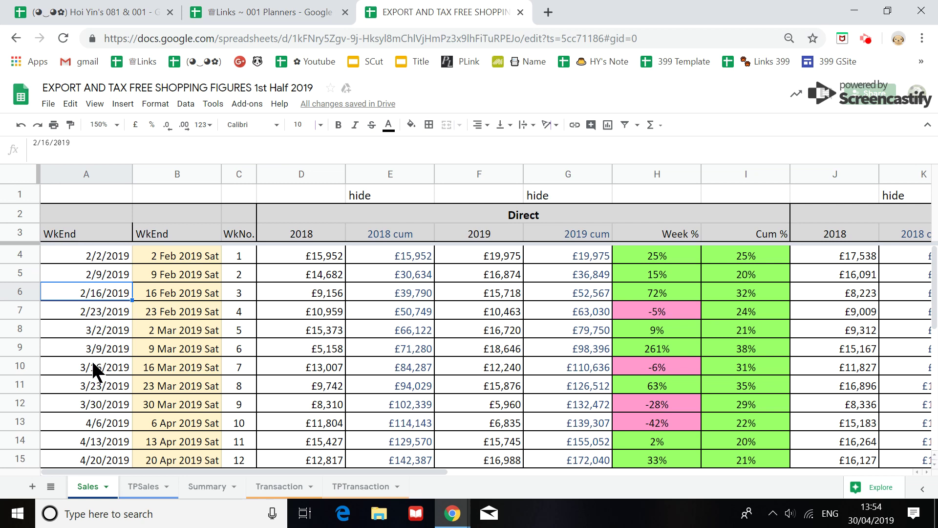
Step: Apply the day-month-weekday date format (26 Sep Fri) to the whole of column A
{"action": "left_click", "coordinate": [81, 174]}
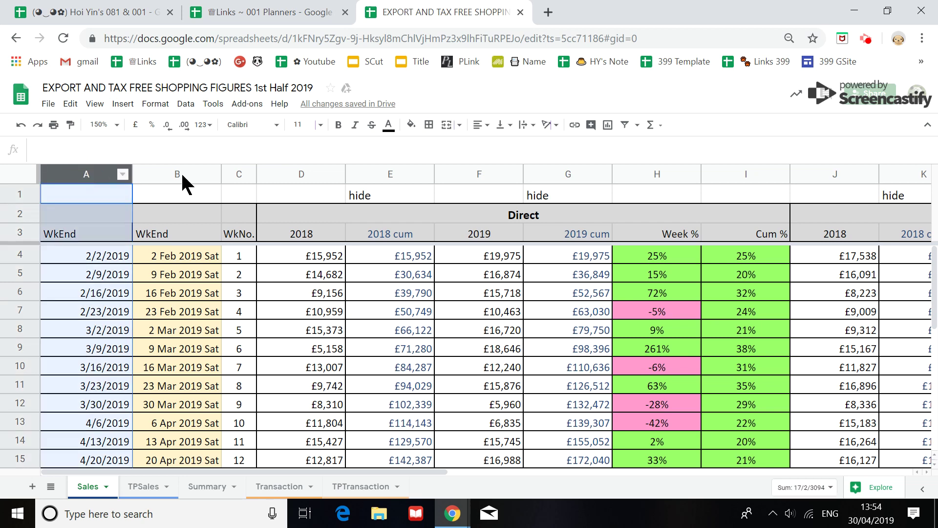
{"action": "left_click", "coordinate": [203, 125]}
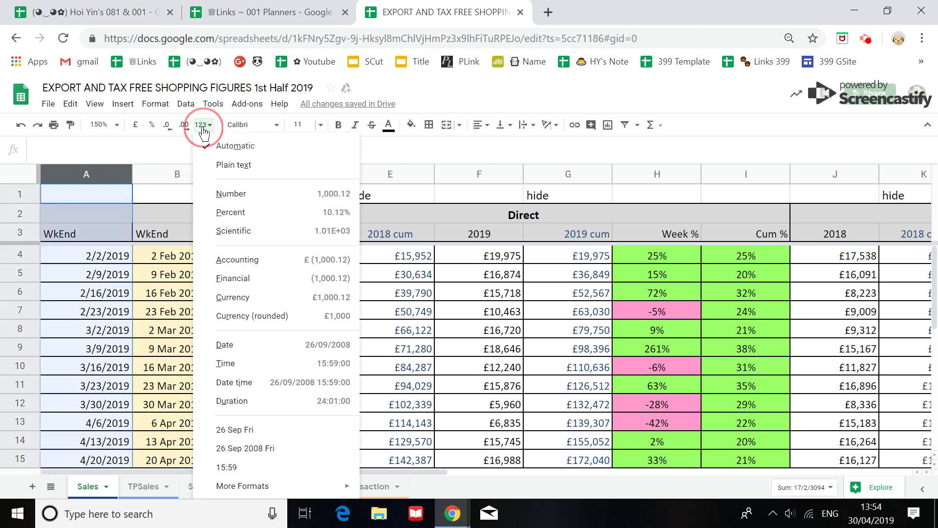
{"action": "left_click", "coordinate": [252, 428]}
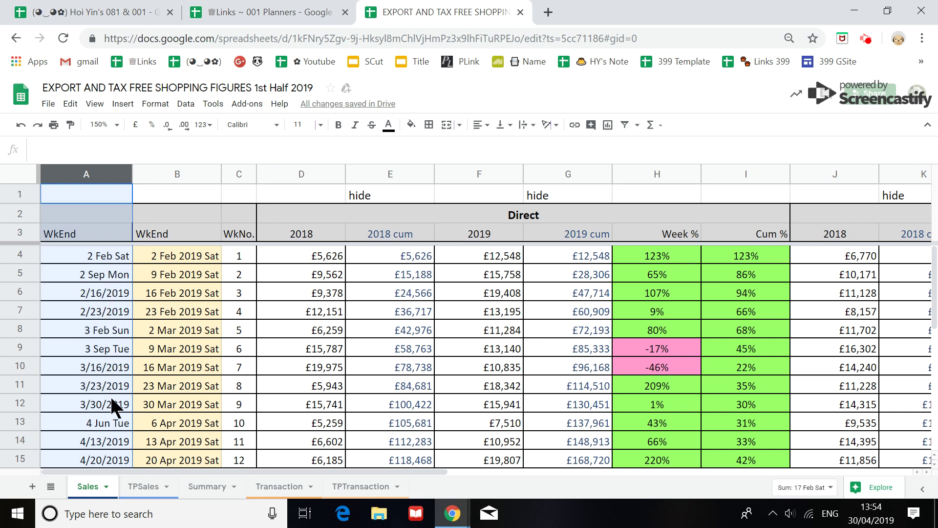
Step: Try the day-month-year-weekday date format (26 Sep 2008 Fri) on column B and undo that formatting change
{"action": "left_click", "coordinate": [164, 173]}
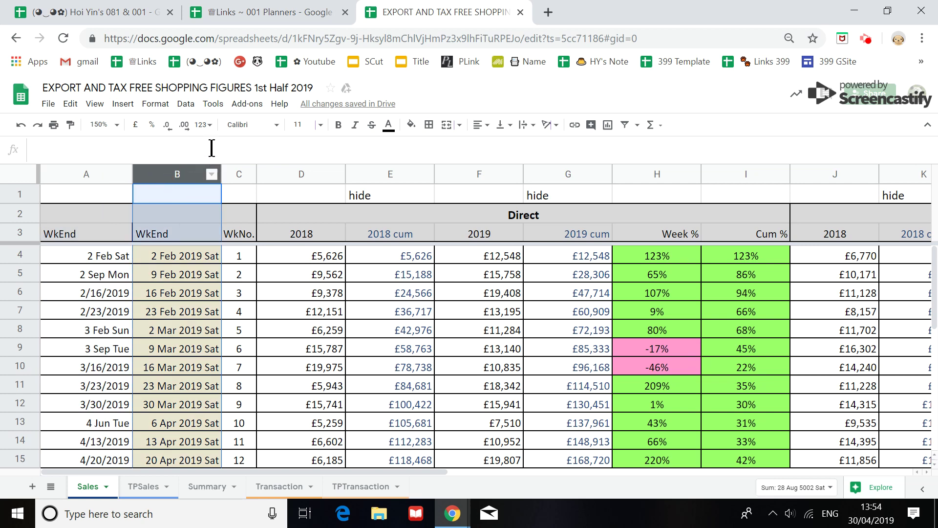
{"action": "left_click", "coordinate": [203, 124]}
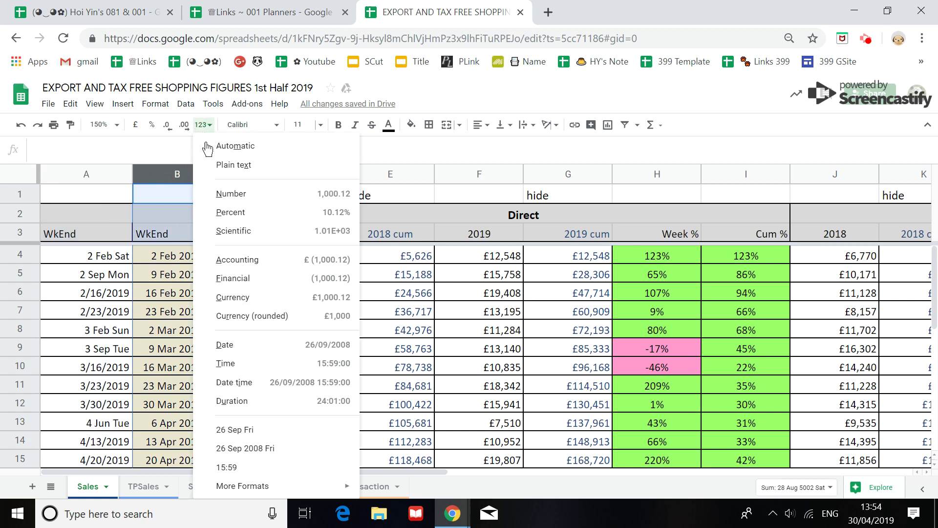
{"action": "left_click", "coordinate": [257, 448]}
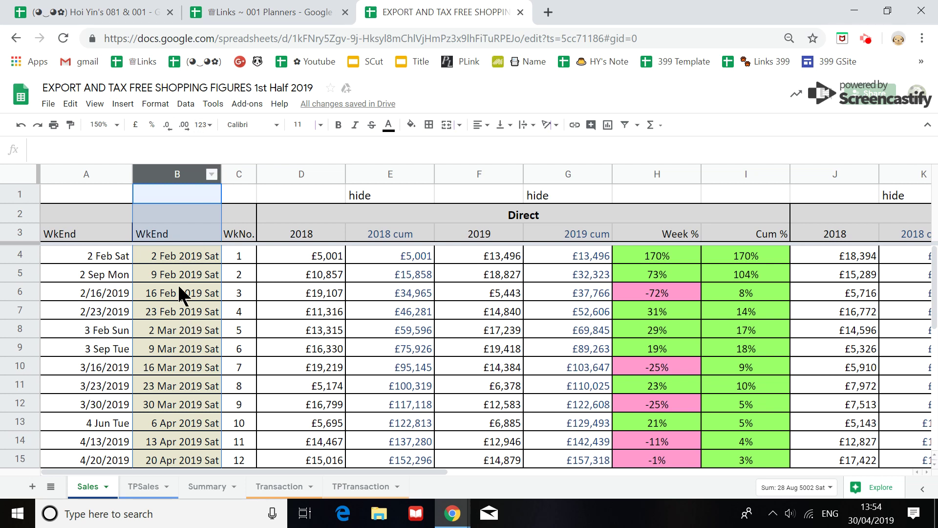
{"action": "left_click", "coordinate": [21, 124]}
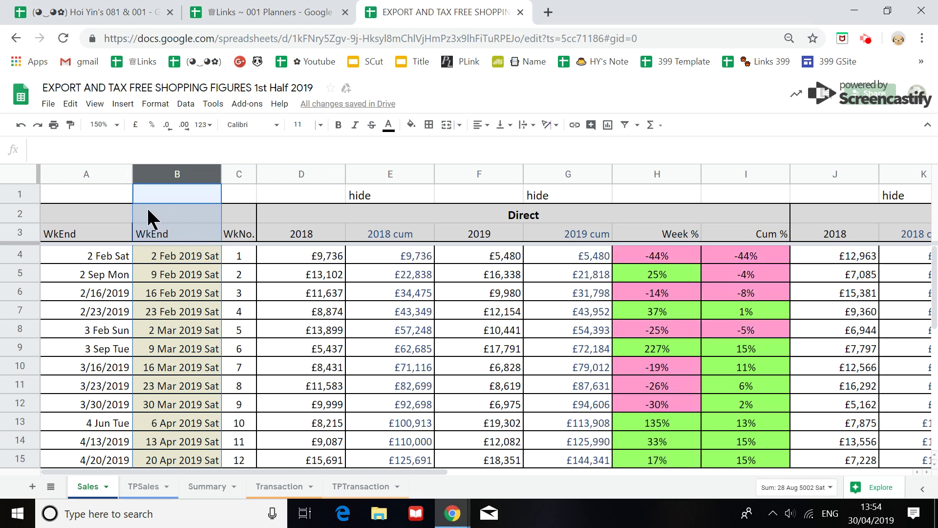
Step: Insert two blank columns between the second WkEnd column and the WkNo. column
{"action": "left_click", "coordinate": [240, 174]}
{"action": "left_click", "coordinate": [287, 174], "text": "shift"}
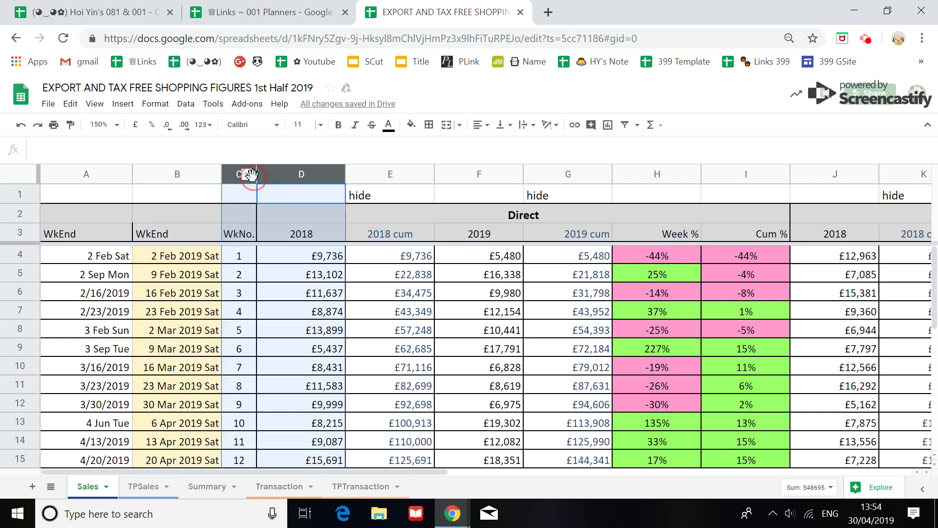
{"action": "right_click", "coordinate": [251, 175]}
{"action": "left_click", "coordinate": [303, 215]}
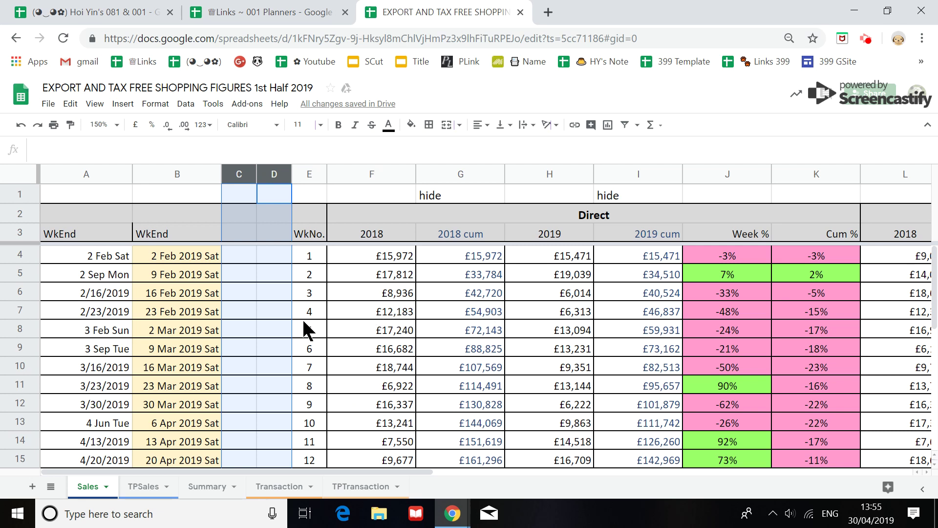
{"action": "left_click", "coordinate": [268, 256]}
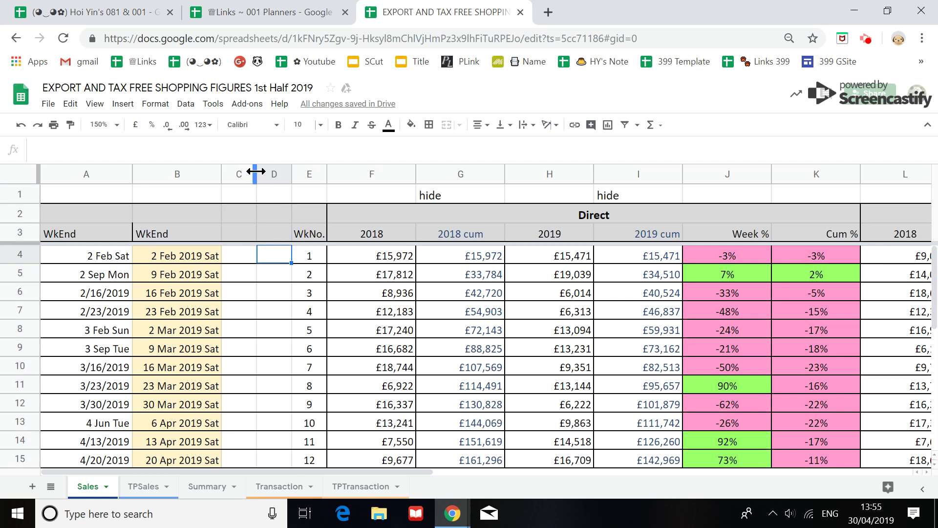
Step: Widen the new column C slightly and enter the date 2/3 in cell C4
{"action": "left_click_drag", "start_coordinate": [257, 174], "coordinate": [268, 174]}
{"action": "left_click", "coordinate": [246, 261]}
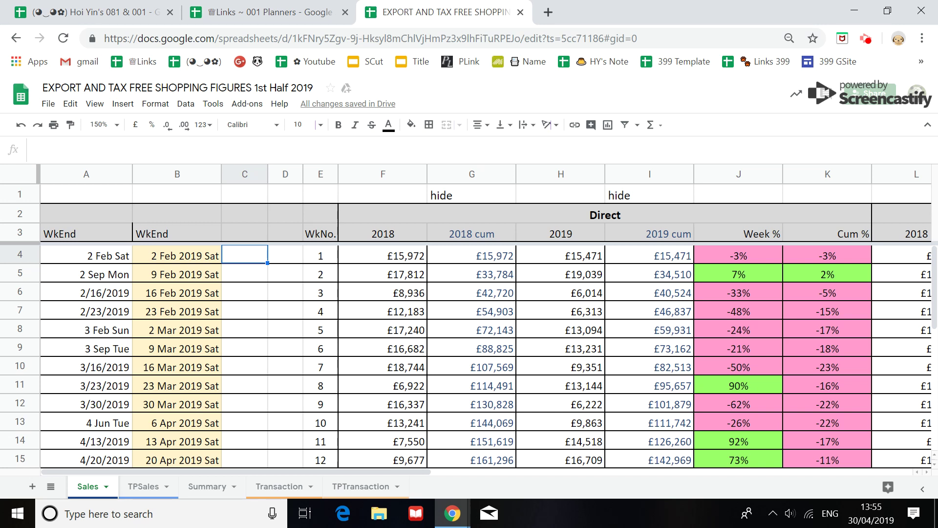
{"action": "type", "text": "2"}
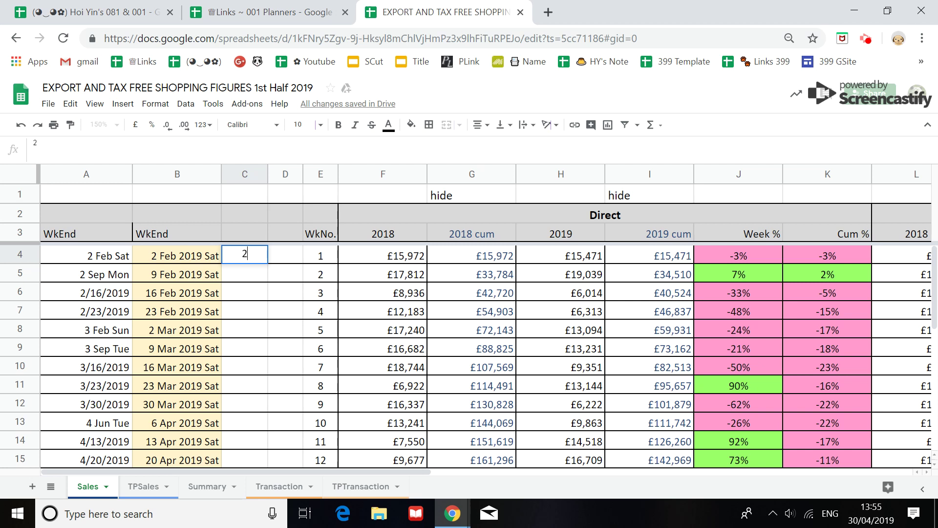
{"action": "type", "text": "/3"}
{"action": "key", "text": "Return"}
Step: Format the date in C4 as day, month and weekday (26 Sep Fri) and widen column C to fit it
{"action": "left_click", "coordinate": [250, 256]}
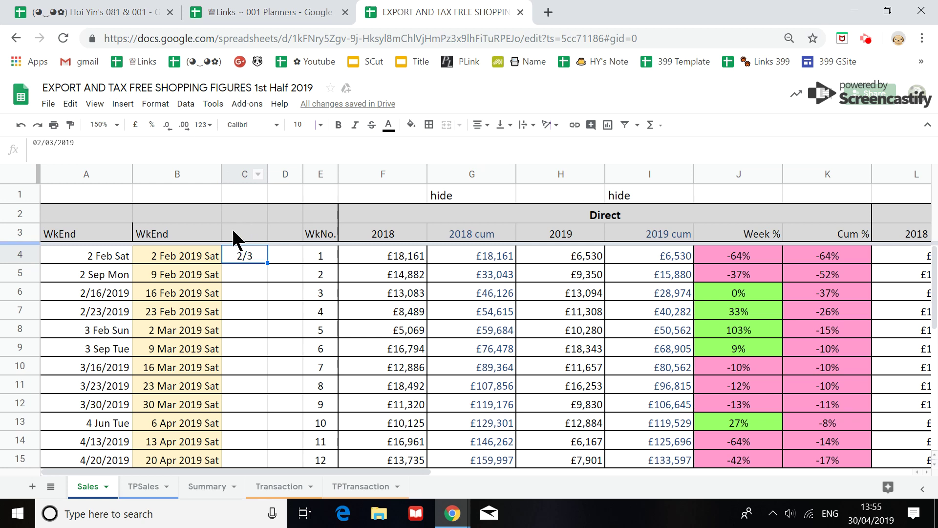
{"action": "left_click", "coordinate": [203, 125]}
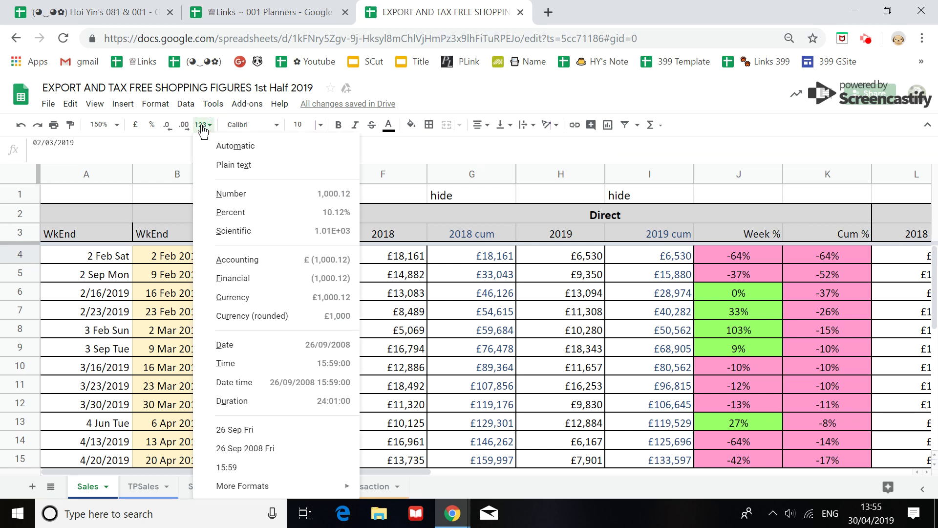
{"action": "left_click", "coordinate": [245, 430]}
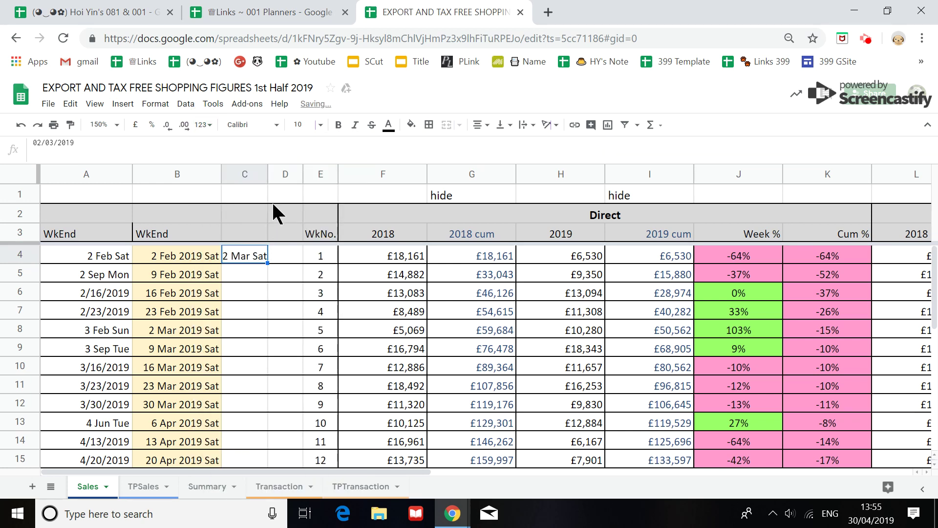
{"action": "left_click_drag", "start_coordinate": [266, 171], "coordinate": [291, 173]}
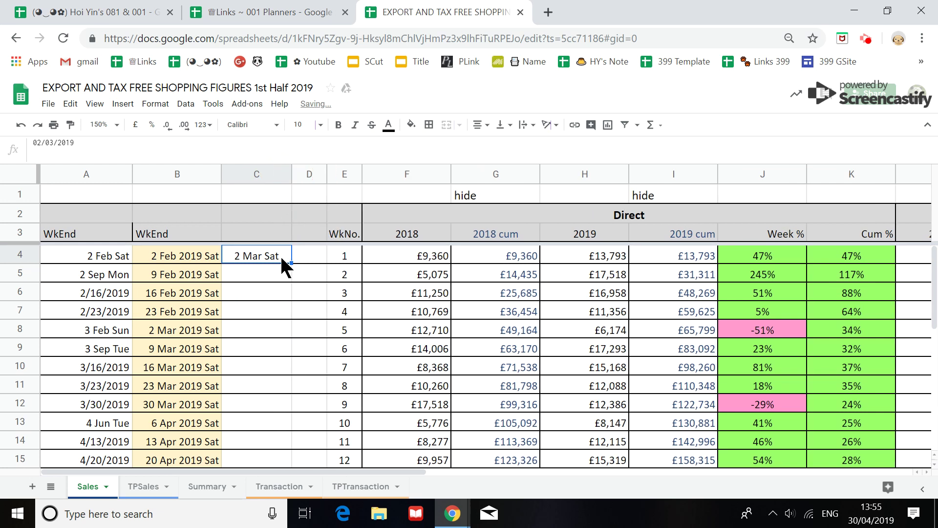
Step: Enter the formula =C4+7 in cell C5 to calculate the following week-ending date
{"action": "left_click", "coordinate": [248, 271]}
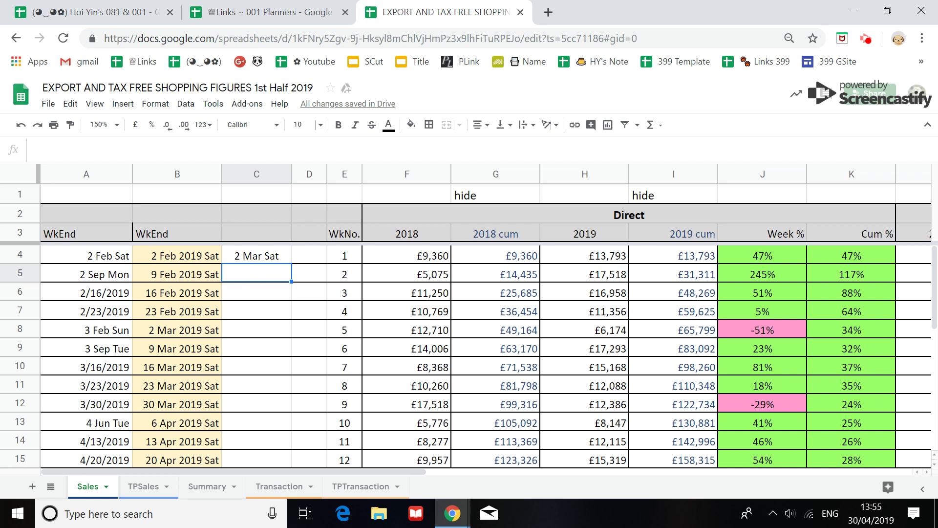
{"action": "type", "text": "="}
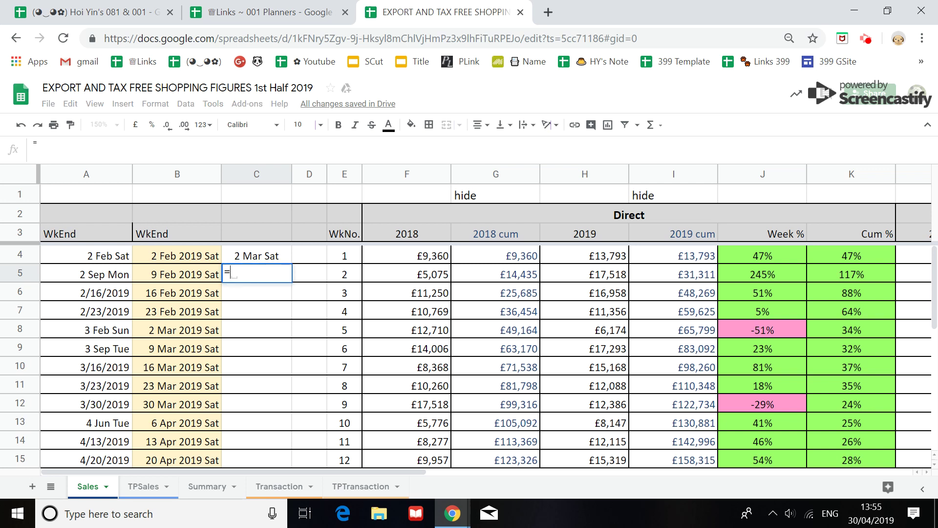
{"action": "left_click", "coordinate": [261, 254]}
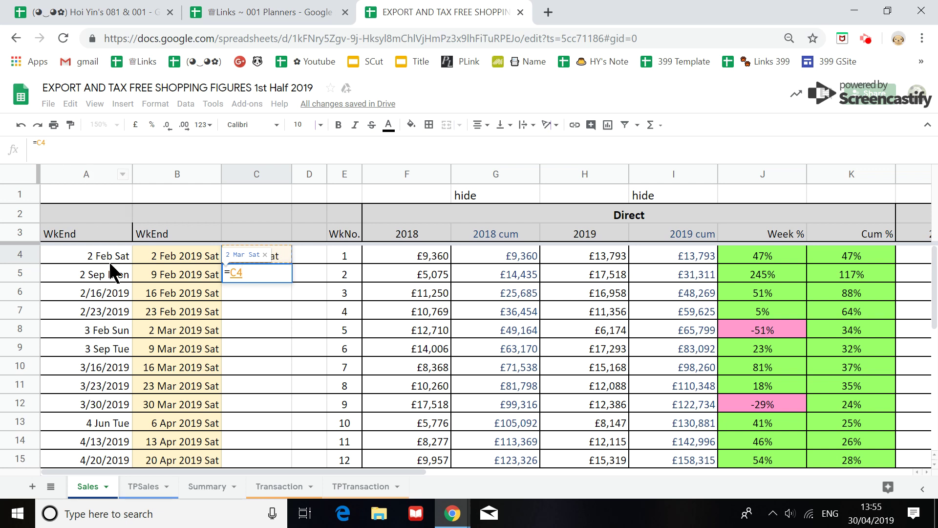
{"action": "type", "text": "+"}
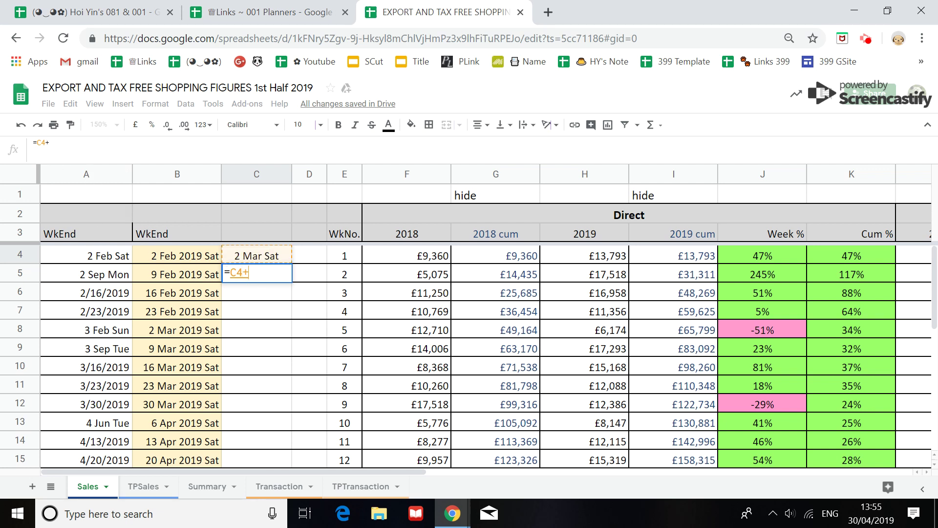
{"action": "type", "text": "7"}
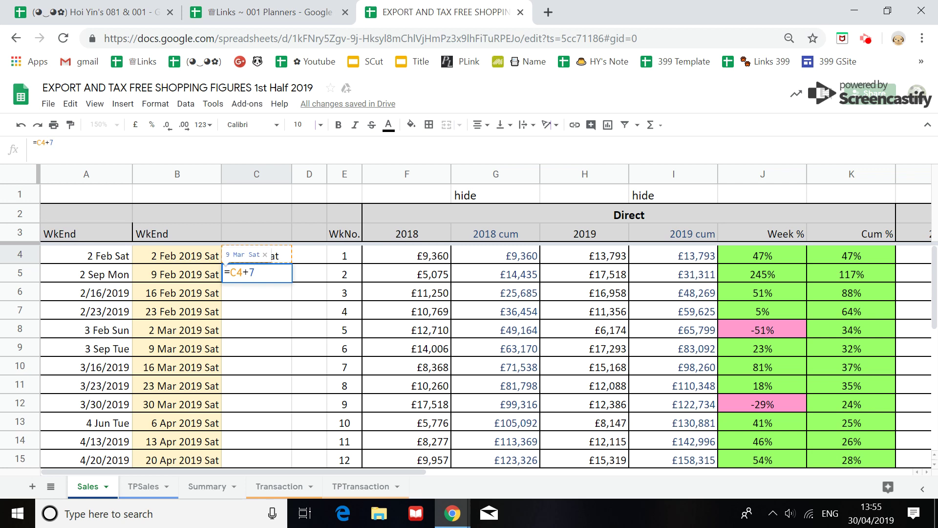
{"action": "key", "text": "Return"}
Step: Fill the weekly date formula from C5 down column C through the remaining weeks
{"action": "left_click", "coordinate": [266, 276]}
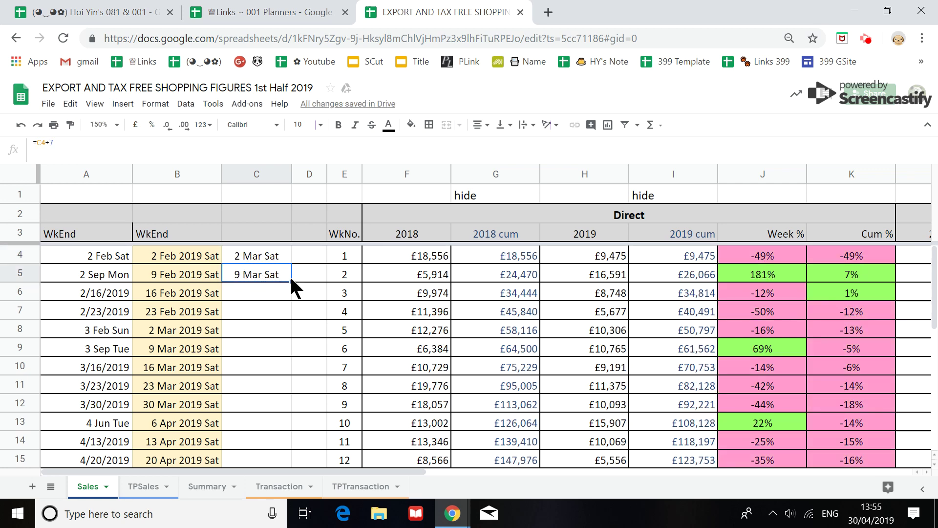
{"action": "left_click_drag", "start_coordinate": [291, 279], "coordinate": [265, 439]}
{"action": "scroll", "coordinate": [266, 430], "scroll_direction": "up", "scroll_amount": 3}
{"action": "scroll", "coordinate": [260, 290], "scroll_direction": "up", "scroll_amount": 3}
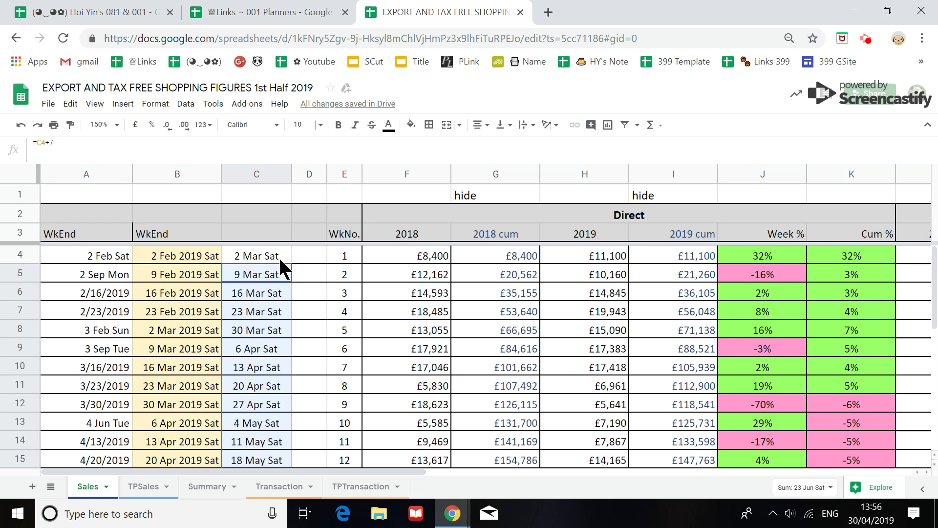
Step: Widen the blank column D and enter the date 2/3 in cell D4
{"action": "left_click_drag", "start_coordinate": [326, 174], "coordinate": [359, 174]}
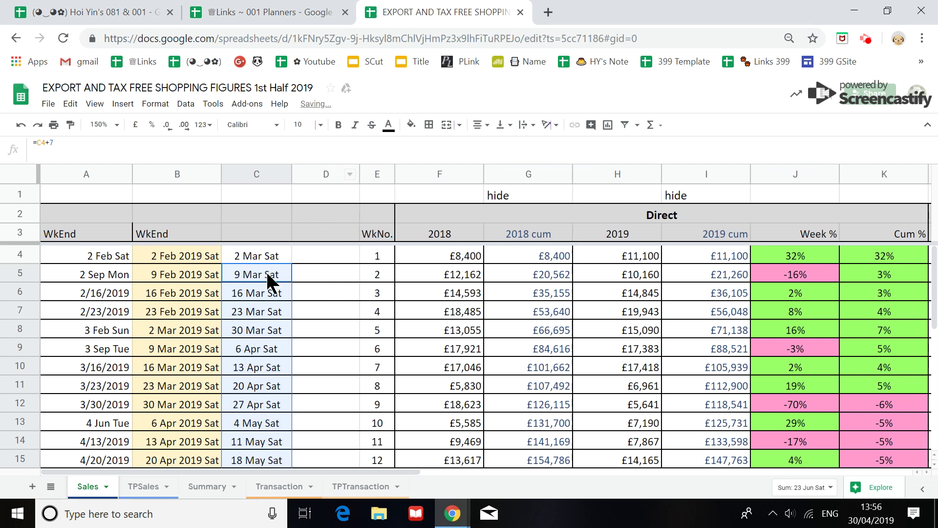
{"action": "left_click", "coordinate": [321, 251]}
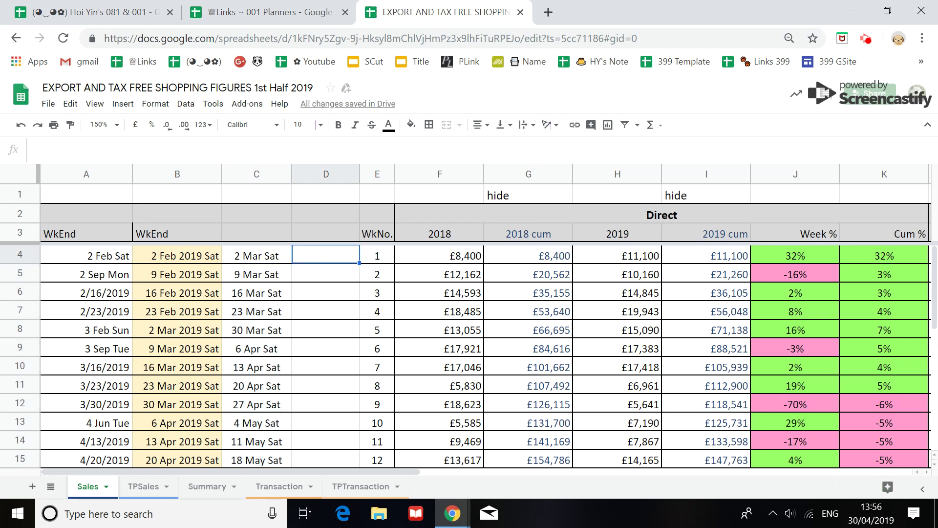
{"action": "type", "text": "2/3"}
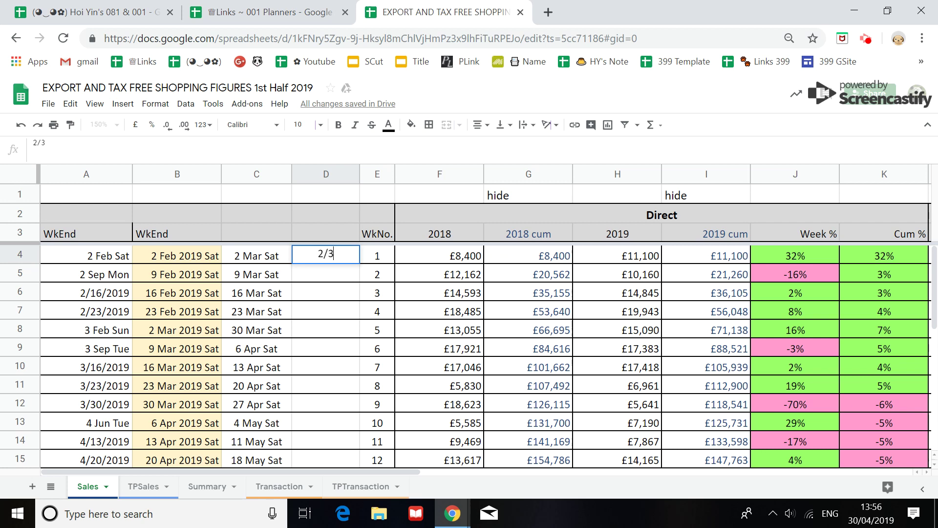
{"action": "key", "text": "Return"}
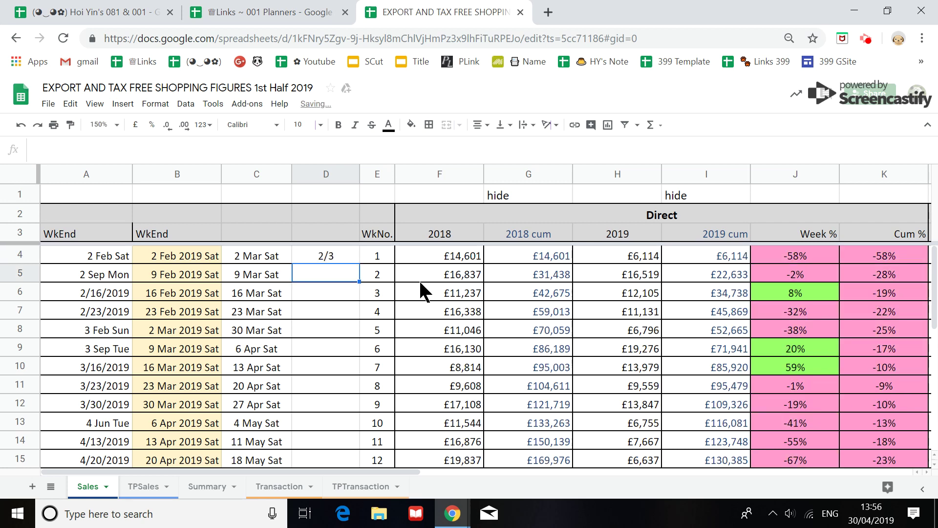
{"action": "left_click", "coordinate": [325, 256]}
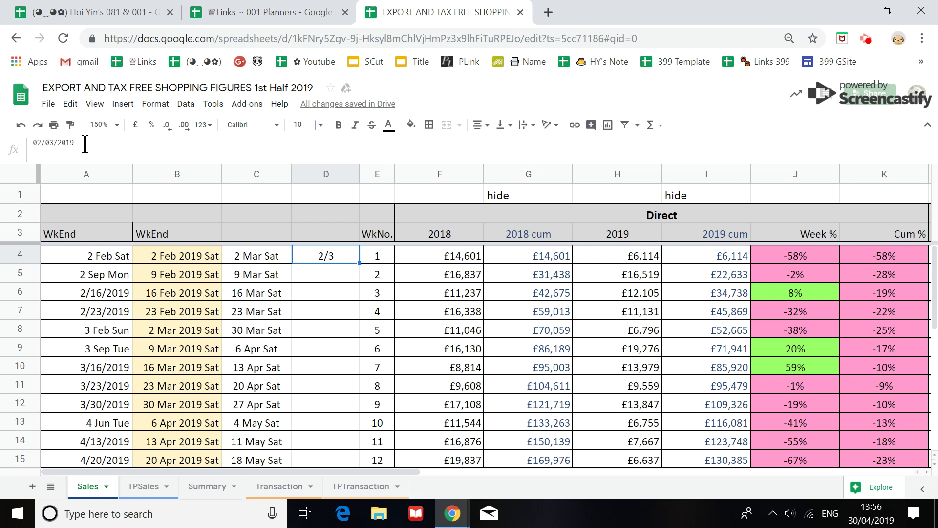
Step: Enter 9/3 in cell D5 and extend the weekly date series from D4:D5 down column D
{"action": "left_click", "coordinate": [323, 274]}
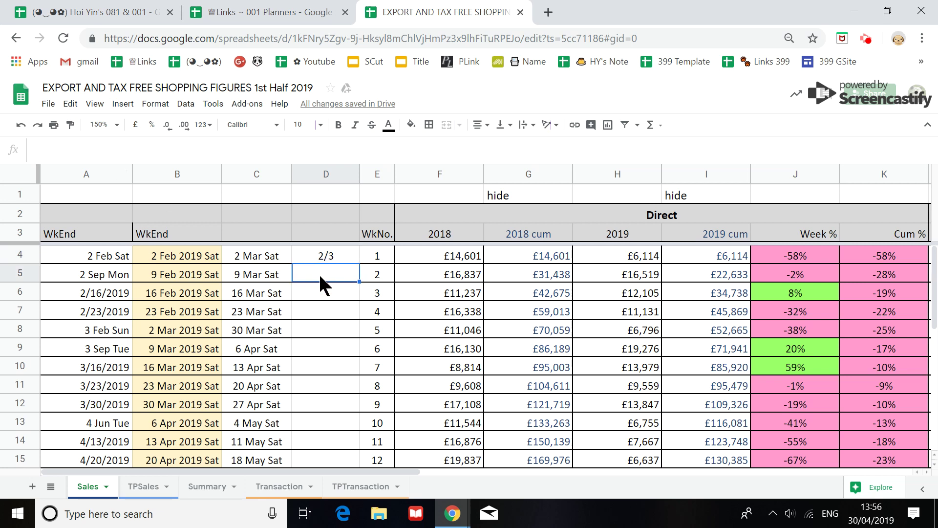
{"action": "type", "text": "9/3"}
{"action": "key", "text": "Return"}
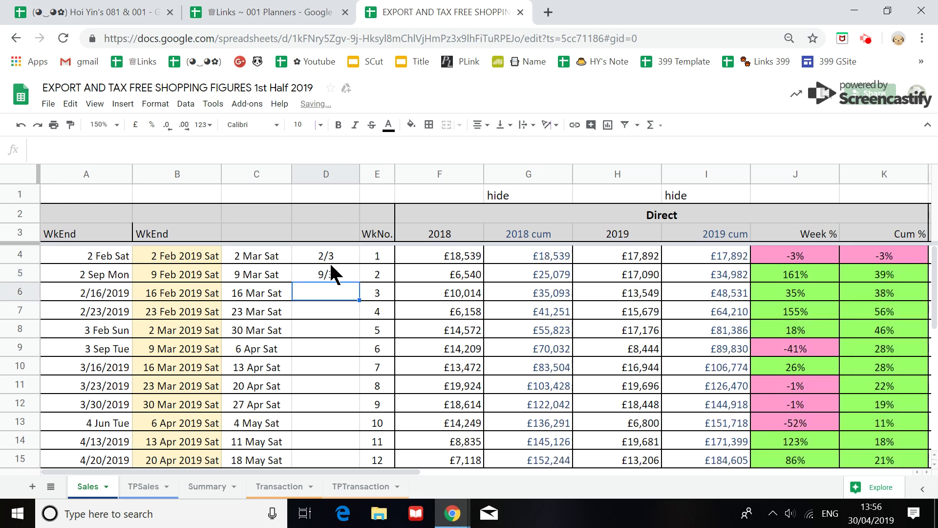
{"action": "left_click_drag", "start_coordinate": [328, 255], "coordinate": [324, 394]}
{"action": "scroll", "coordinate": [324, 391], "scroll_direction": "up", "scroll_amount": 7}
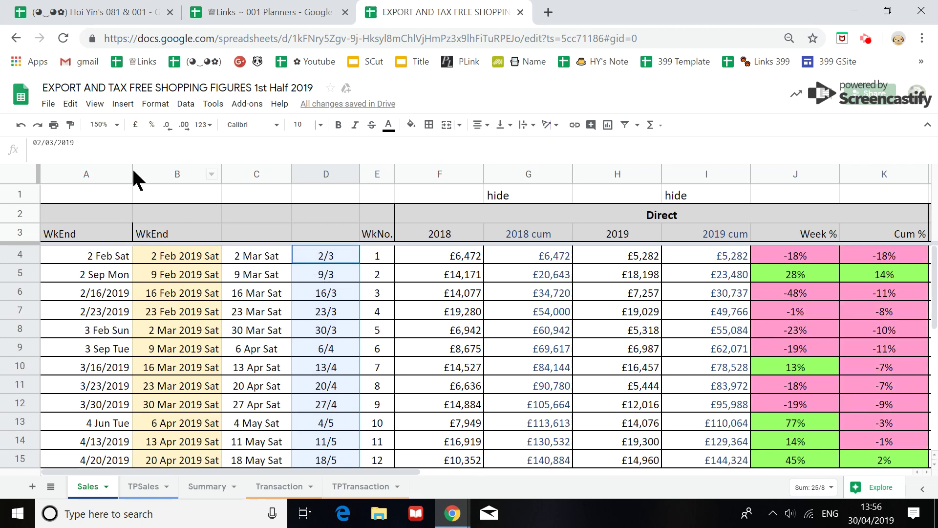
Step: Format the column D dates in the 26 Sep Fri style and the column A week-ending dates in the 26 Sep 2008 Fri style
{"action": "left_click", "coordinate": [204, 126]}
{"action": "left_click", "coordinate": [268, 429]}
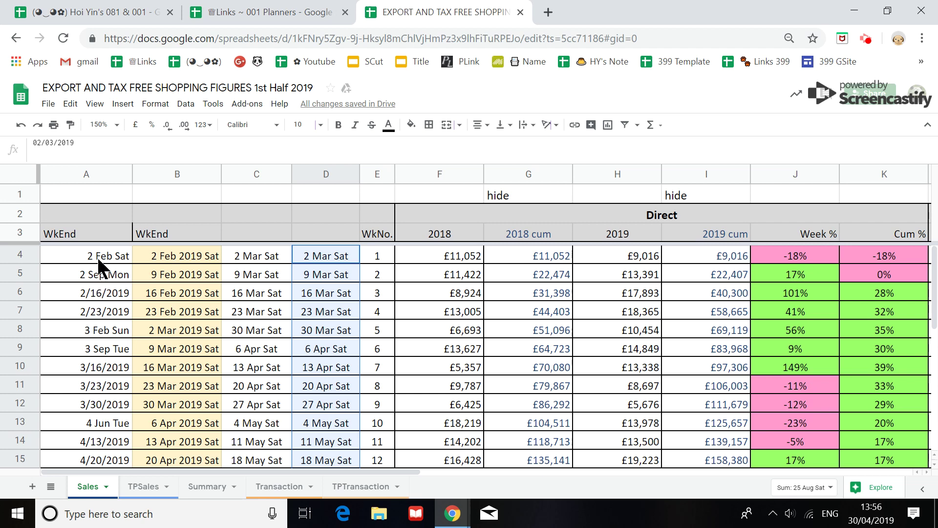
{"action": "left_click_drag", "start_coordinate": [105, 255], "coordinate": [116, 419]}
{"action": "scroll", "coordinate": [112, 419], "scroll_direction": "up", "scroll_amount": 5}
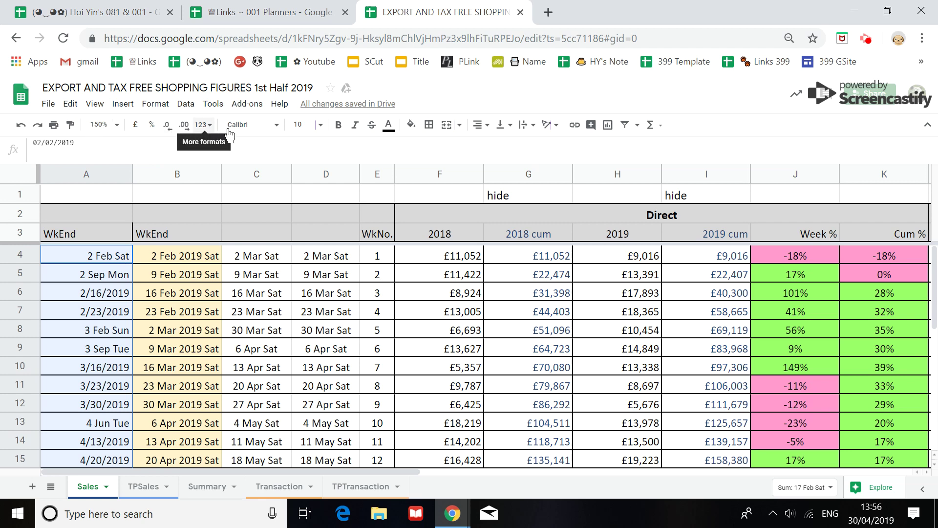
{"action": "left_click", "coordinate": [202, 125]}
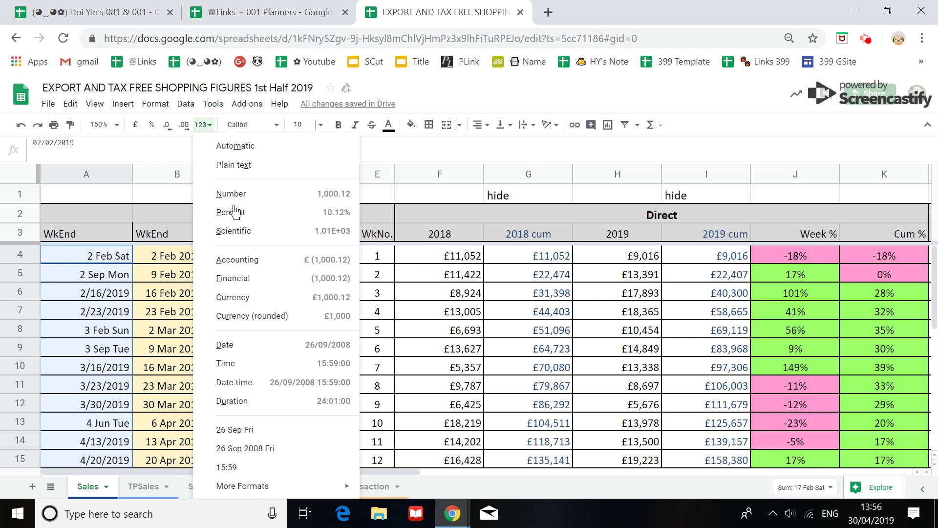
{"action": "left_click", "coordinate": [259, 448]}
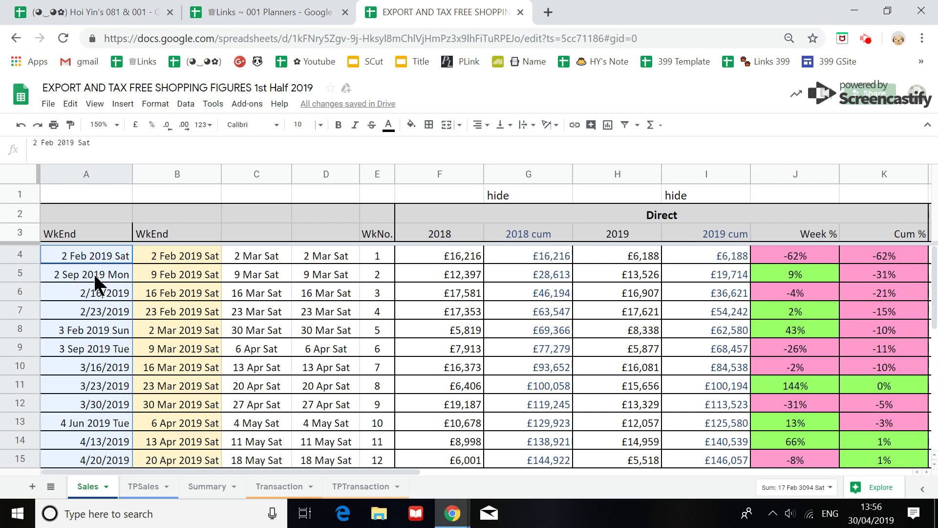
Step: Delete columns C and D from the Sales sheet, and select the original week-ending column A
{"action": "left_click_drag", "start_coordinate": [321, 174], "coordinate": [266, 175]}
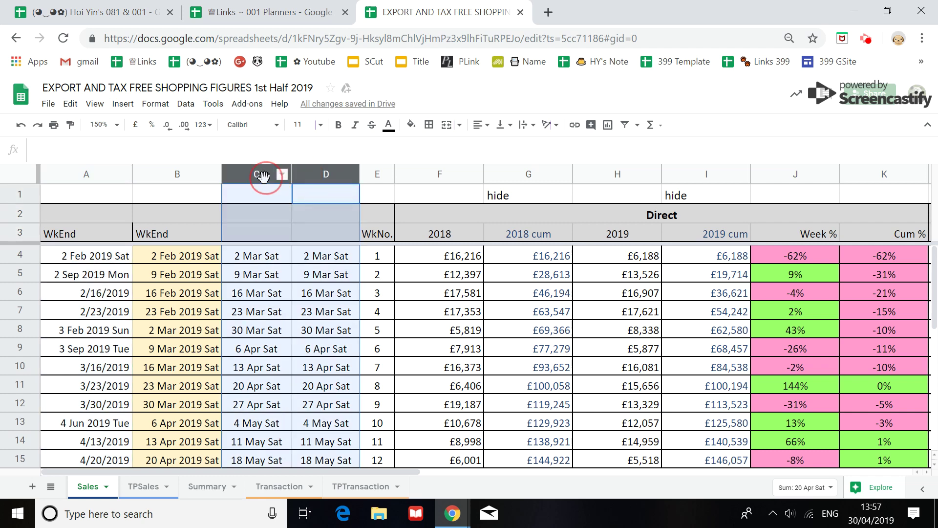
{"action": "right_click", "coordinate": [265, 218]}
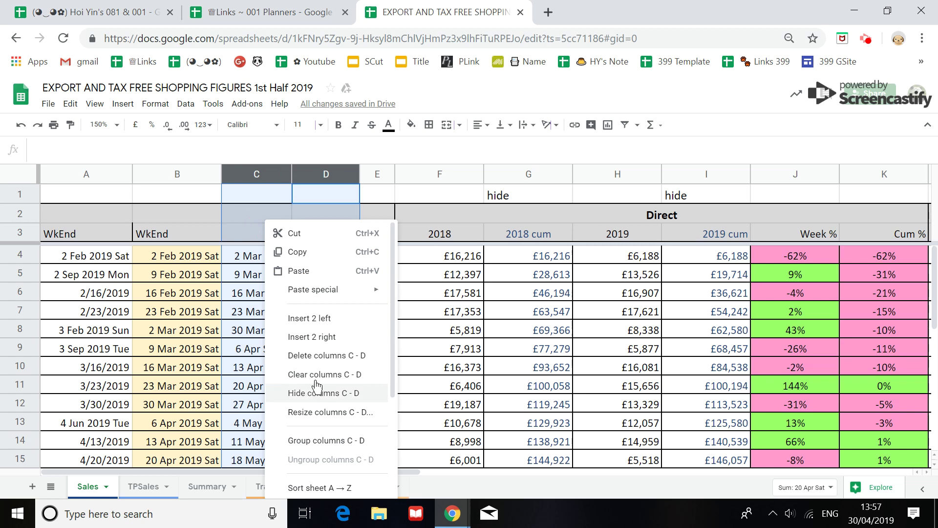
{"action": "left_click", "coordinate": [317, 355]}
{"action": "left_click", "coordinate": [86, 178]}
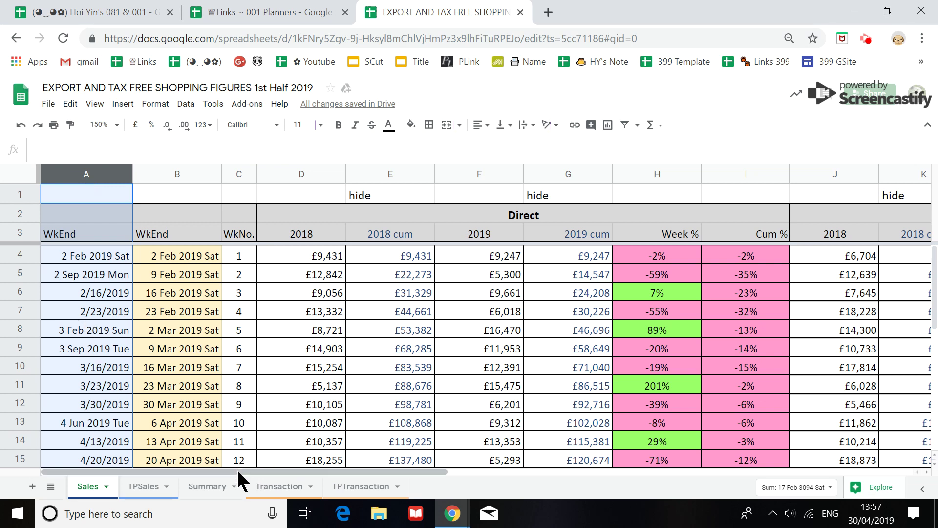
Step: Look through the Direct, Retail and Weekly figures on the Transaction sheet
{"action": "left_click_drag", "start_coordinate": [238, 472], "coordinate": [75, 485]}
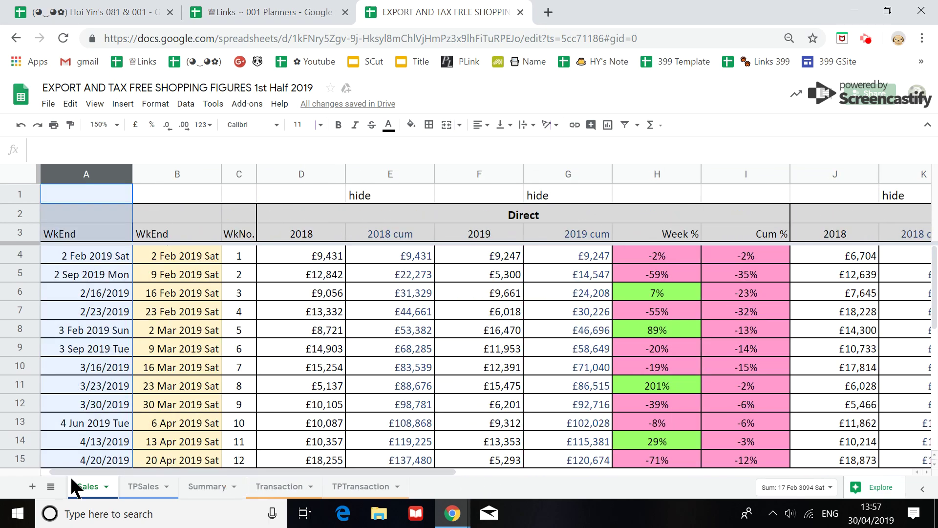
{"action": "left_click", "coordinate": [274, 487]}
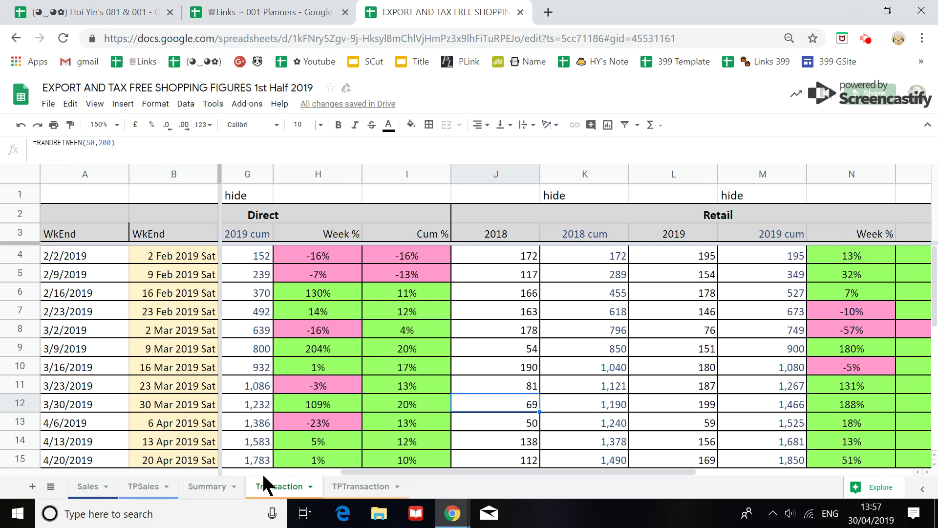
{"action": "left_click_drag", "start_coordinate": [344, 473], "coordinate": [663, 486]}
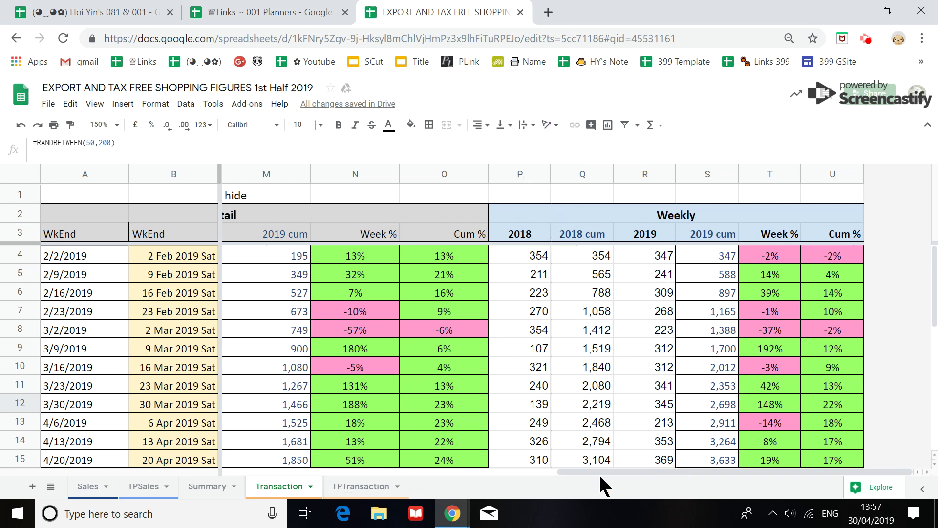
{"action": "left_click_drag", "start_coordinate": [591, 473], "coordinate": [308, 496]}
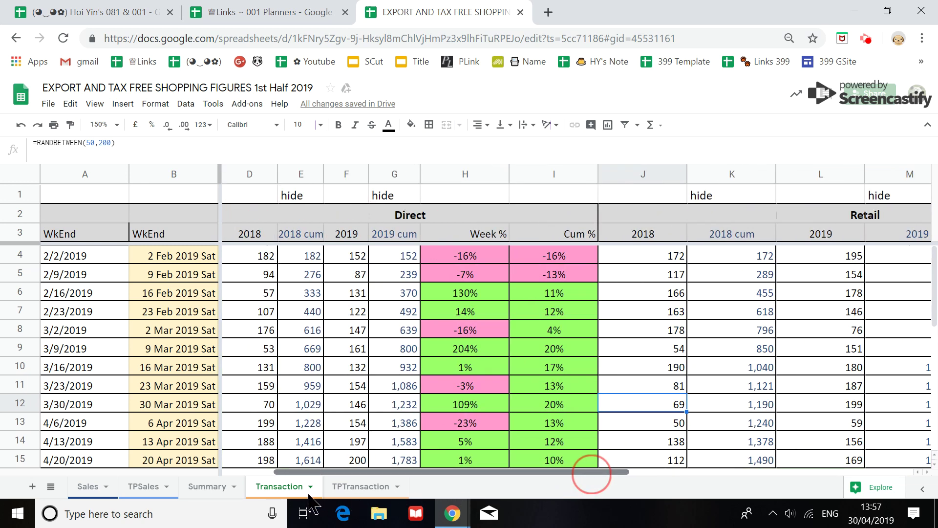
{"action": "left_click_drag", "start_coordinate": [461, 472], "coordinate": [314, 383]}
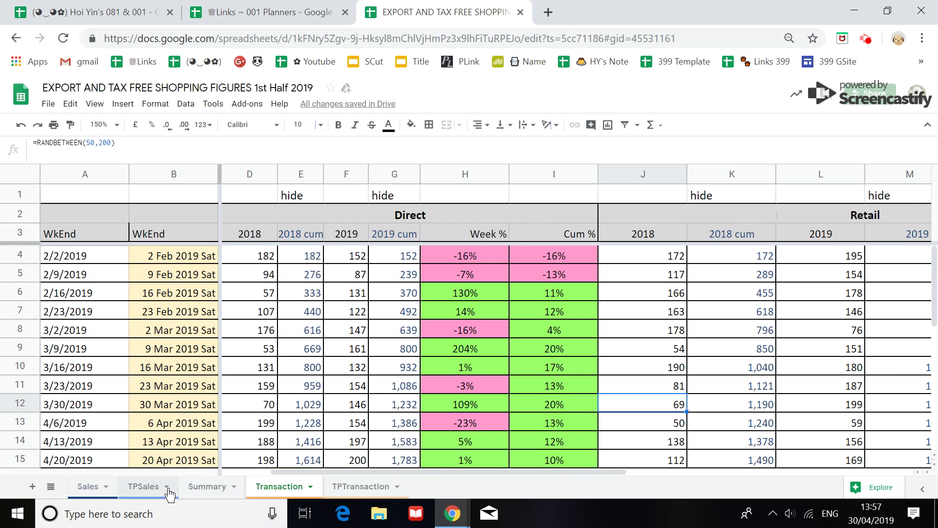
Step: Inspect the SUMIFs formula in cell E4 of the TPSales sheet and compare it with the dates on the Sales sheet
{"action": "left_click", "coordinate": [149, 490]}
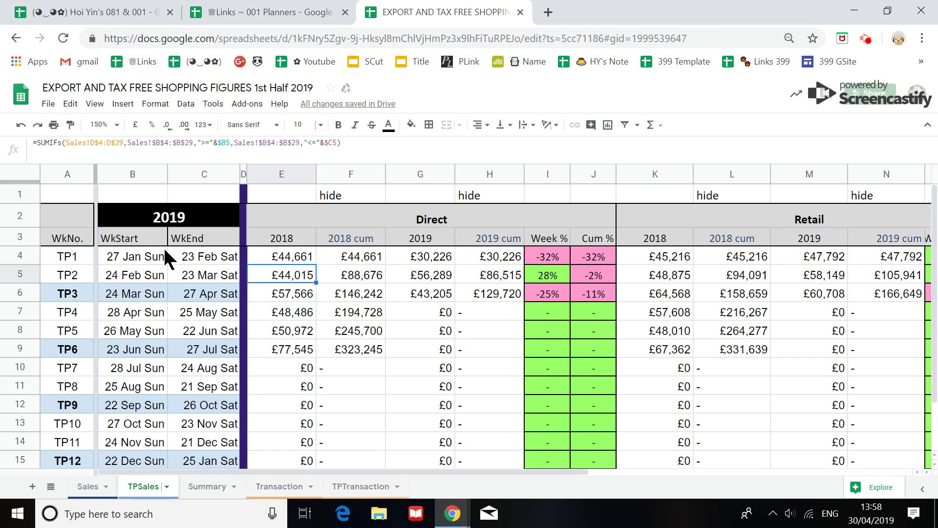
{"action": "left_click", "coordinate": [287, 256]}
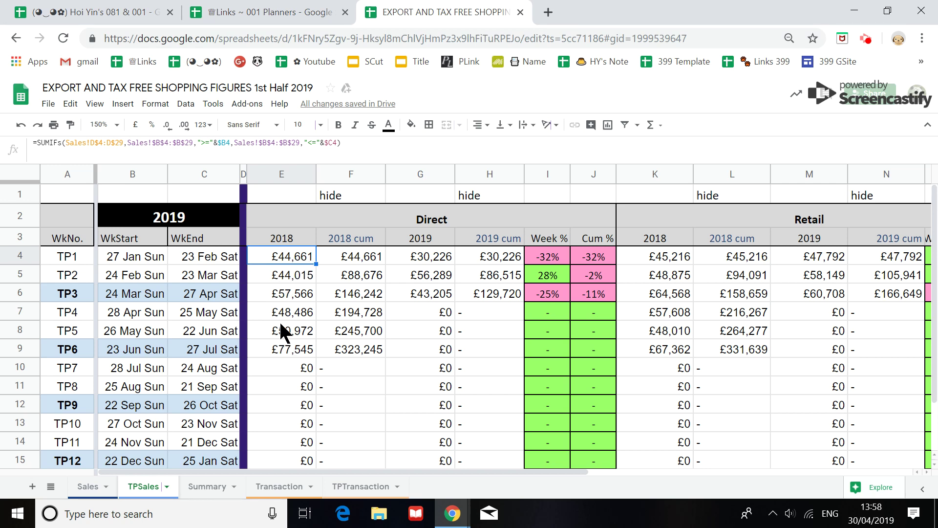
{"action": "left_click", "coordinate": [91, 486]}
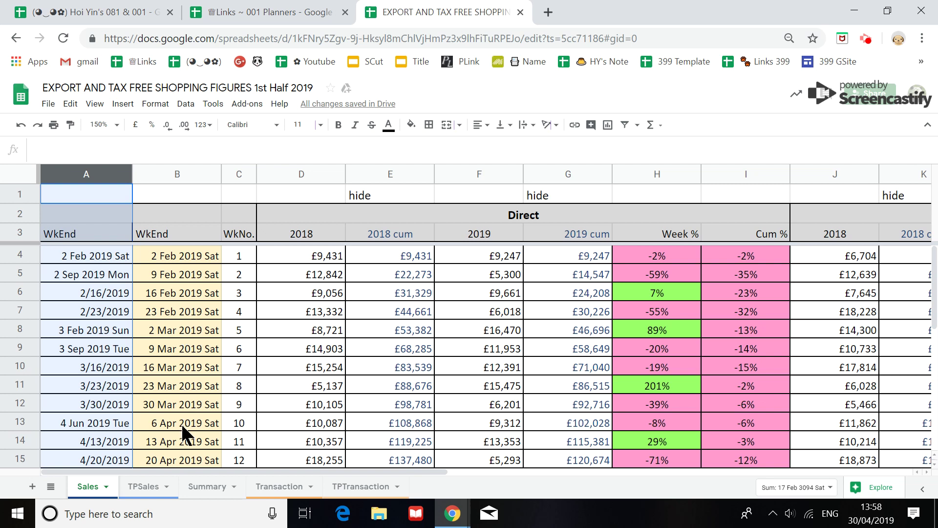
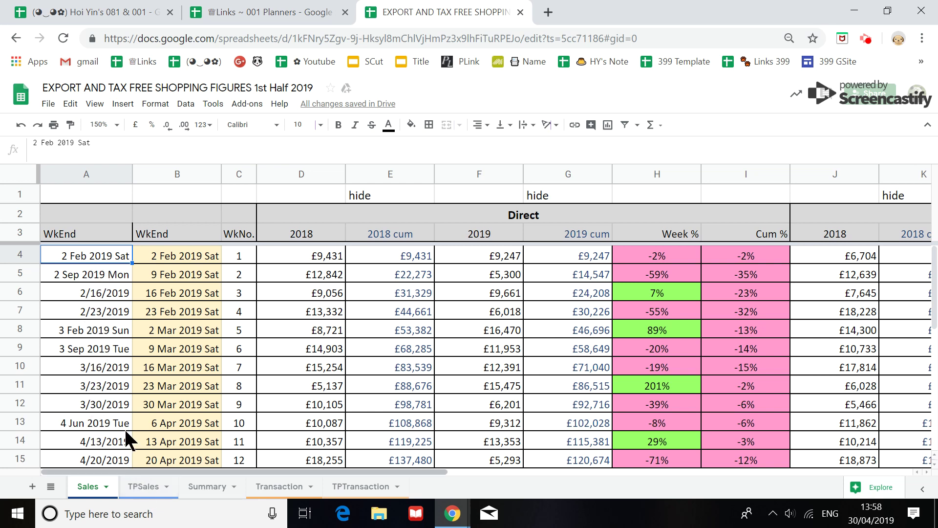
Step: Show all formulas on the TPSales sheet and open the bookmarked ShortCut presentation in a new browser tab
{"action": "left_click", "coordinate": [146, 486]}
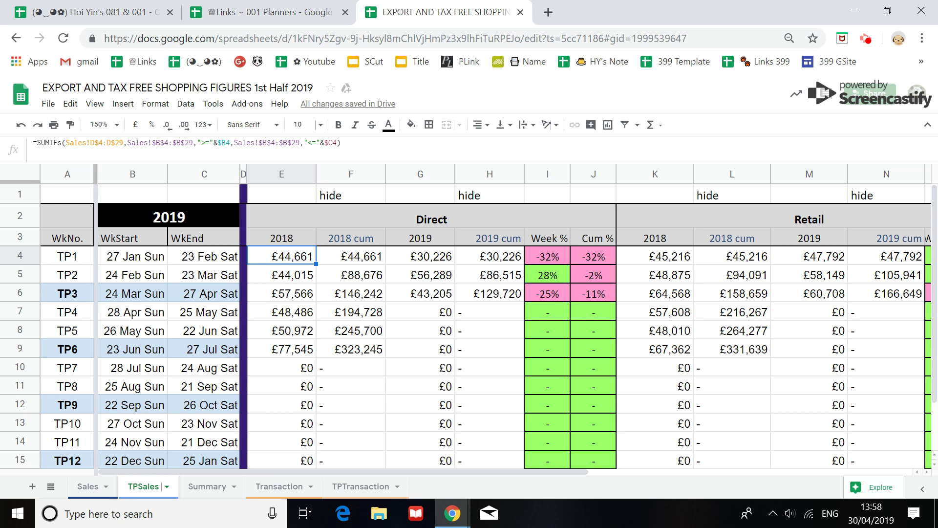
{"action": "key", "text": "ctrl+grave"}
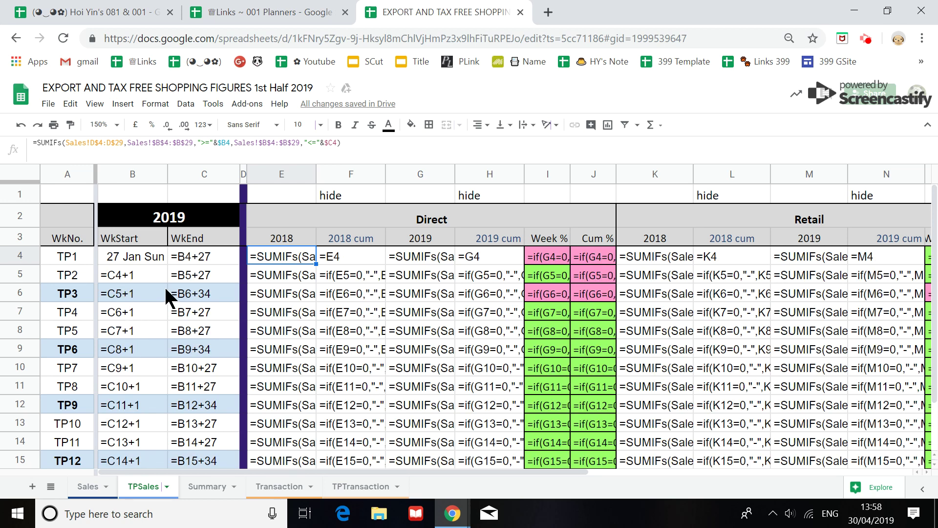
{"action": "left_click", "coordinate": [547, 11]}
{"action": "left_click", "coordinate": [366, 62]}
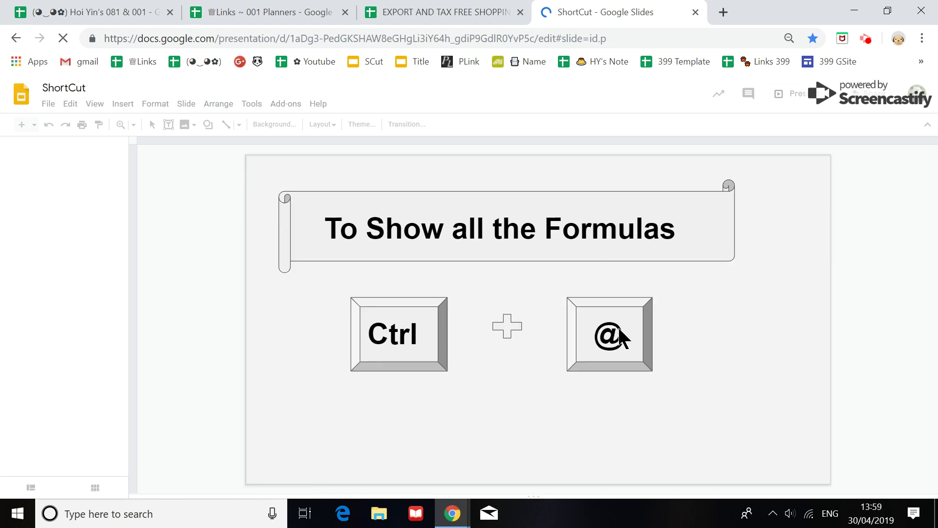
Step: Return to the sales spreadsheet, switch TPSales back from formulas to values, and review the TP1 to TP12 period dates
{"action": "left_click", "coordinate": [440, 12]}
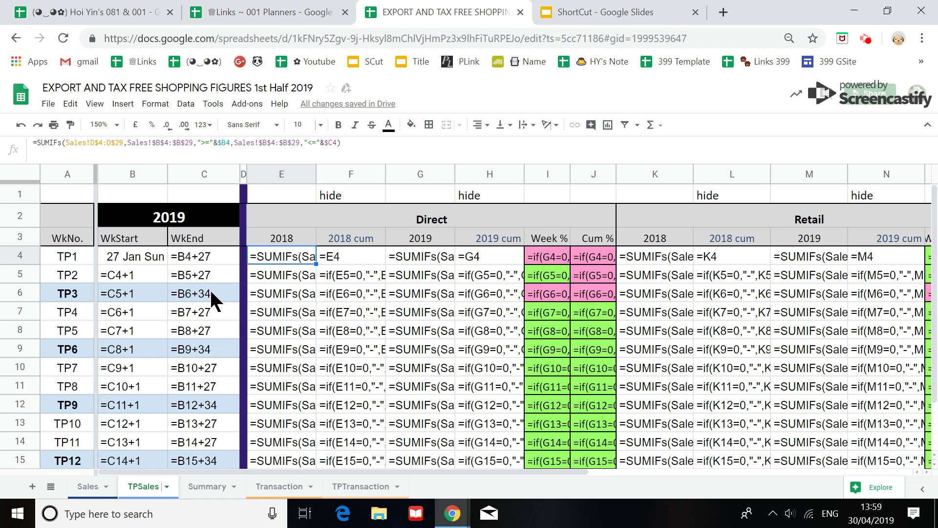
{"action": "key", "text": "ctrl+grave"}
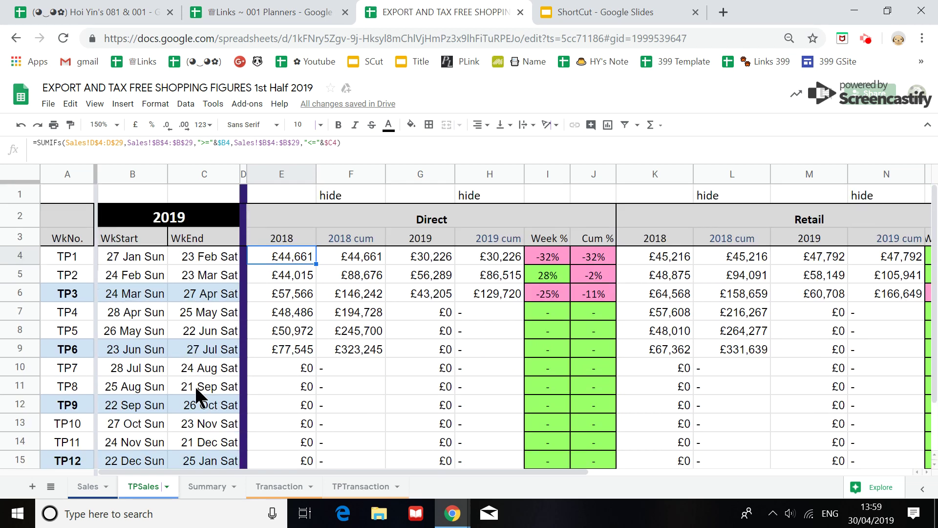
{"action": "scroll", "coordinate": [196, 386], "scroll_direction": "down", "scroll_amount": 1}
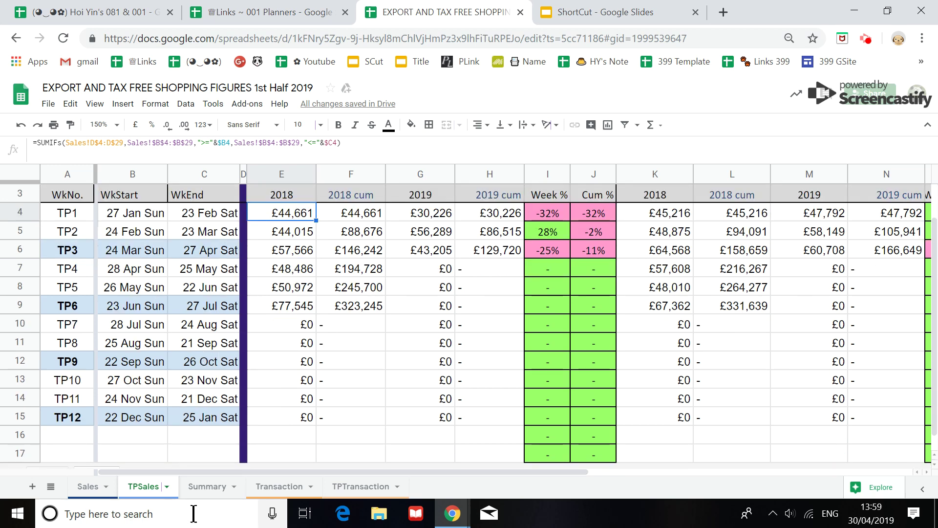
{"action": "scroll", "coordinate": [312, 425], "scroll_direction": "up", "scroll_amount": 1}
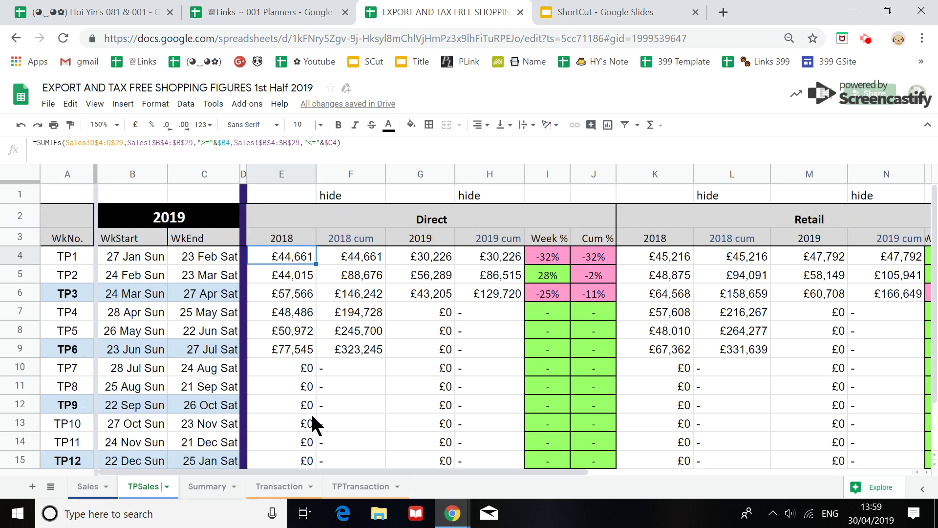
Step: Examine the two International Report tables on the Summary sheet
{"action": "left_click", "coordinate": [207, 486]}
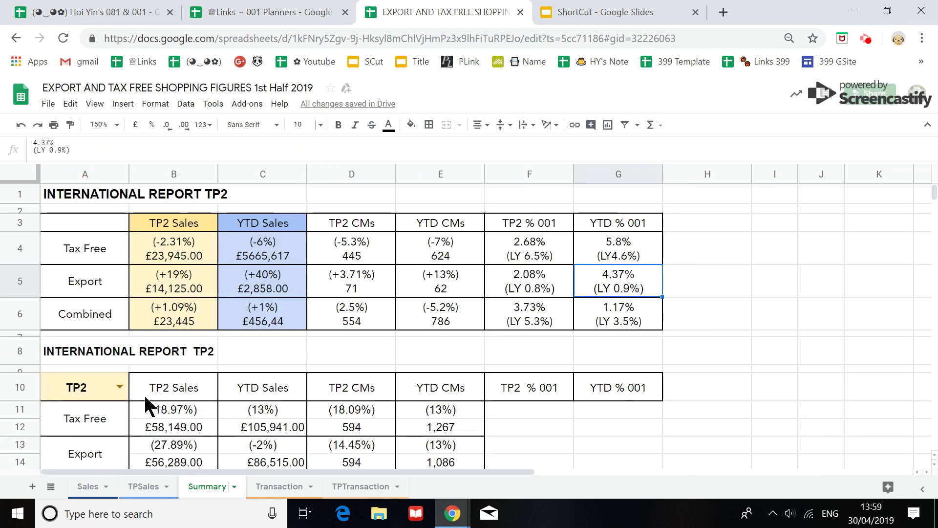
{"action": "scroll", "coordinate": [152, 405], "scroll_direction": "down", "scroll_amount": 2}
{"action": "scroll", "coordinate": [159, 298], "scroll_direction": "up", "scroll_amount": 2}
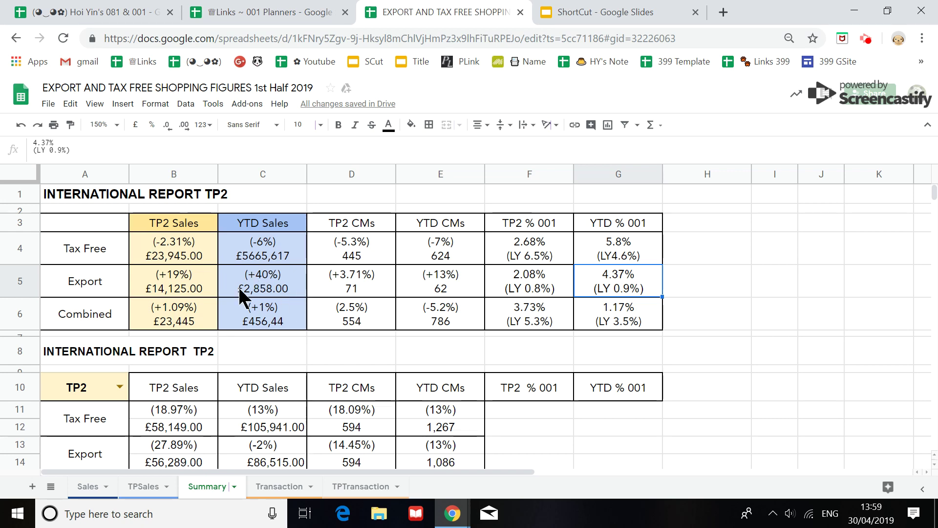
{"action": "scroll", "coordinate": [194, 319], "scroll_direction": "down", "scroll_amount": 1}
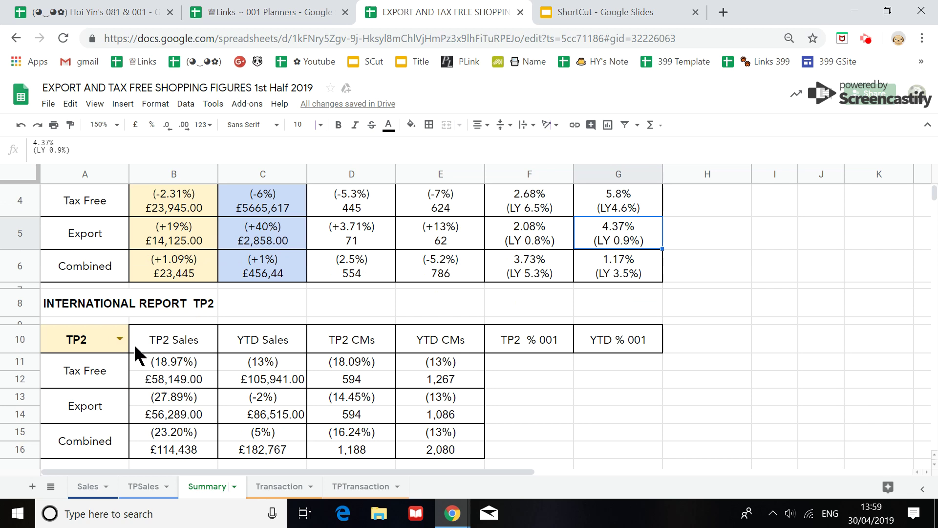
{"action": "scroll", "coordinate": [172, 369], "scroll_direction": "up", "scroll_amount": 2}
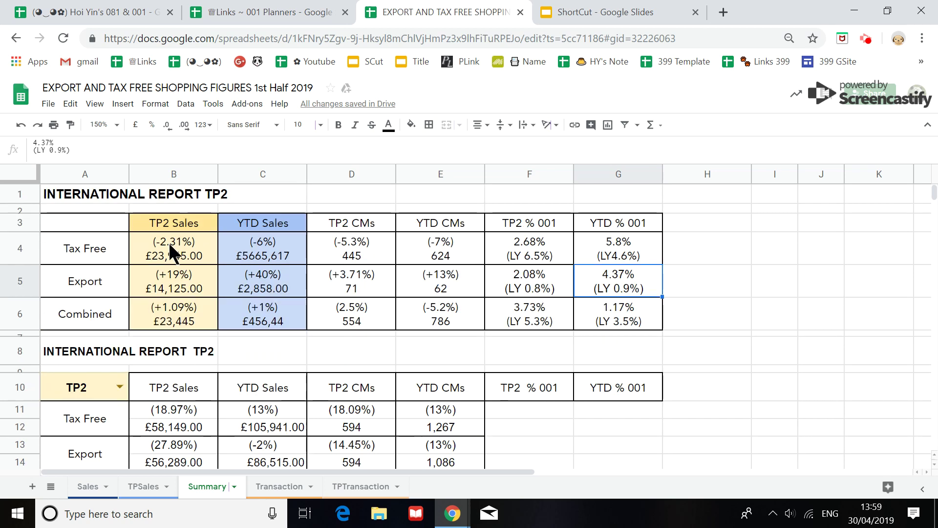
Step: Set the period in cell A10 of the lower International Report to TP1
{"action": "scroll", "coordinate": [201, 421], "scroll_direction": "down", "scroll_amount": 2}
{"action": "left_click", "coordinate": [119, 341]}
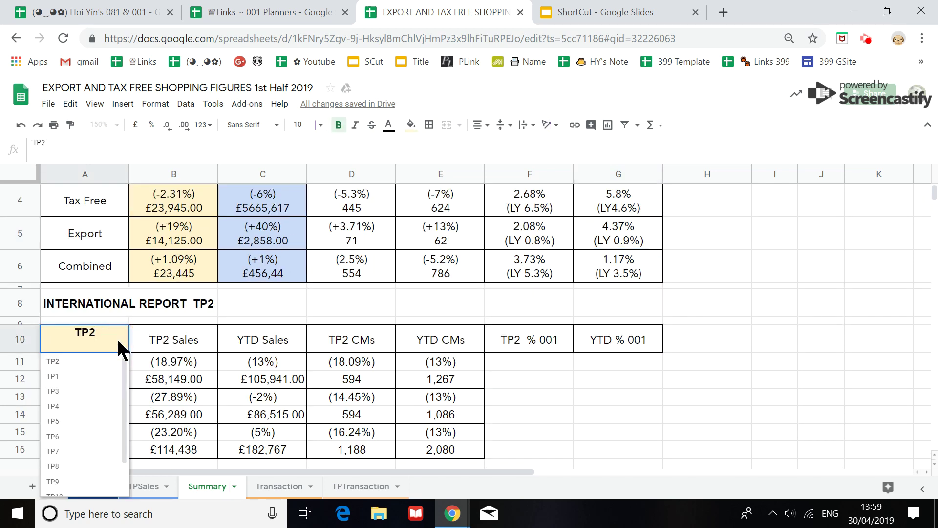
{"action": "left_click", "coordinate": [74, 375]}
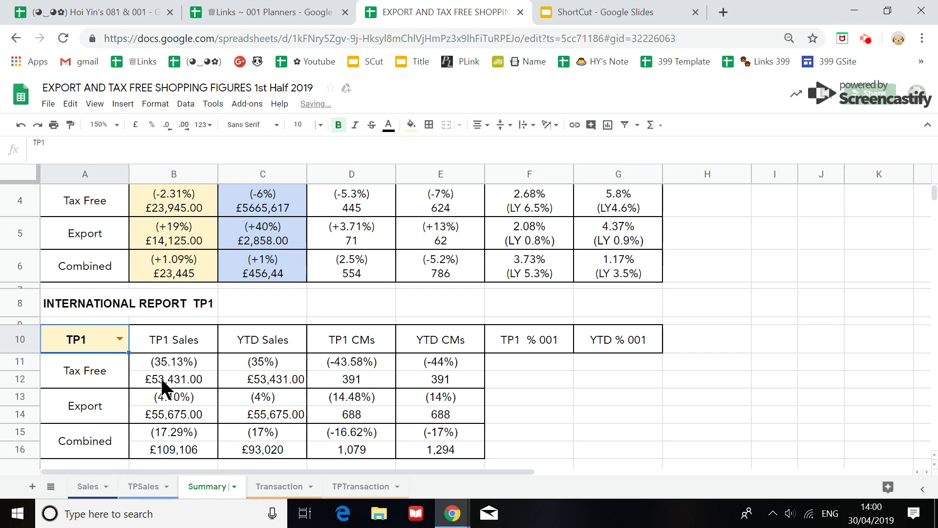
Step: Check the TP1 figures on the TPSales and TPTransaction sheets against the report on the Summary sheet
{"action": "left_click", "coordinate": [143, 486]}
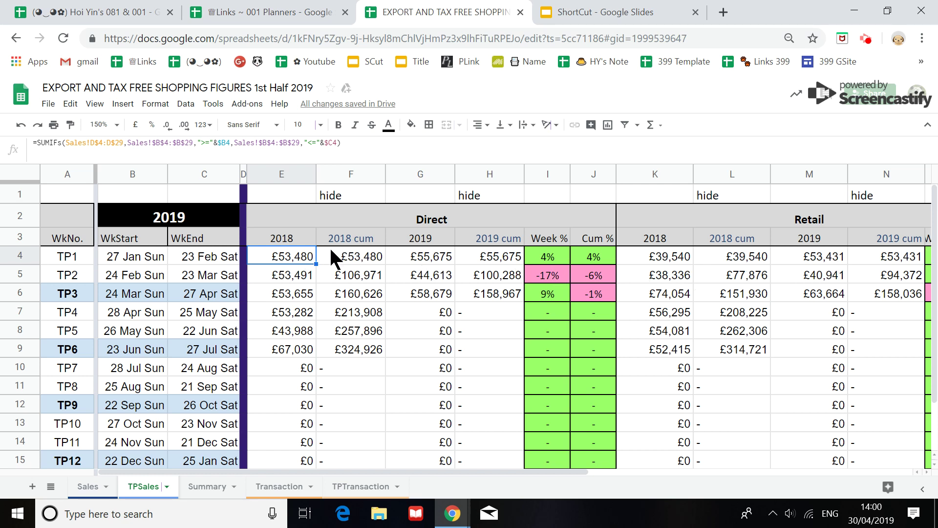
{"action": "left_click", "coordinate": [354, 487]}
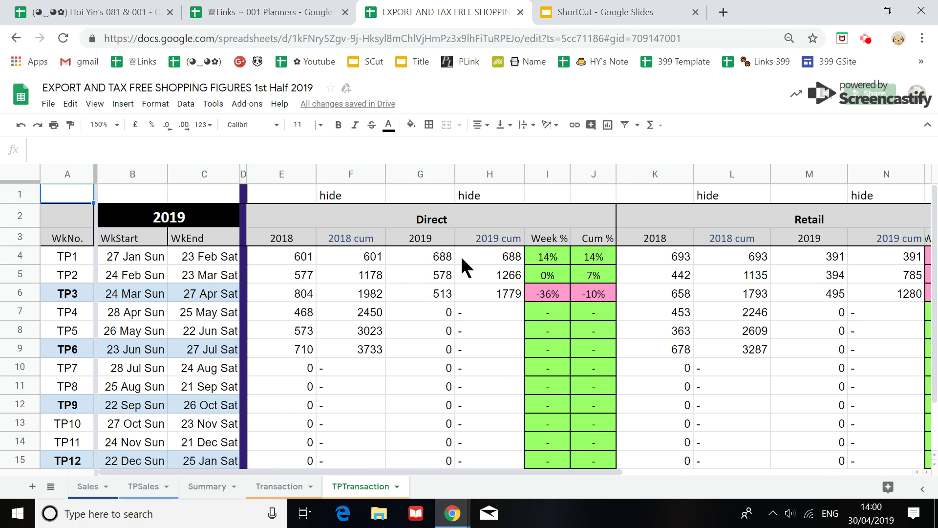
{"action": "left_click", "coordinate": [206, 486]}
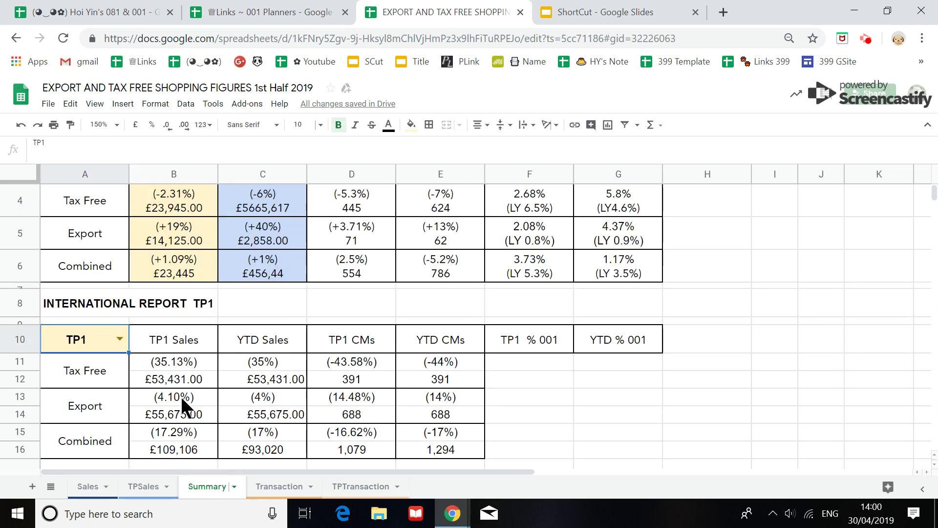
{"action": "scroll", "coordinate": [180, 397], "scroll_direction": "up", "scroll_amount": 2}
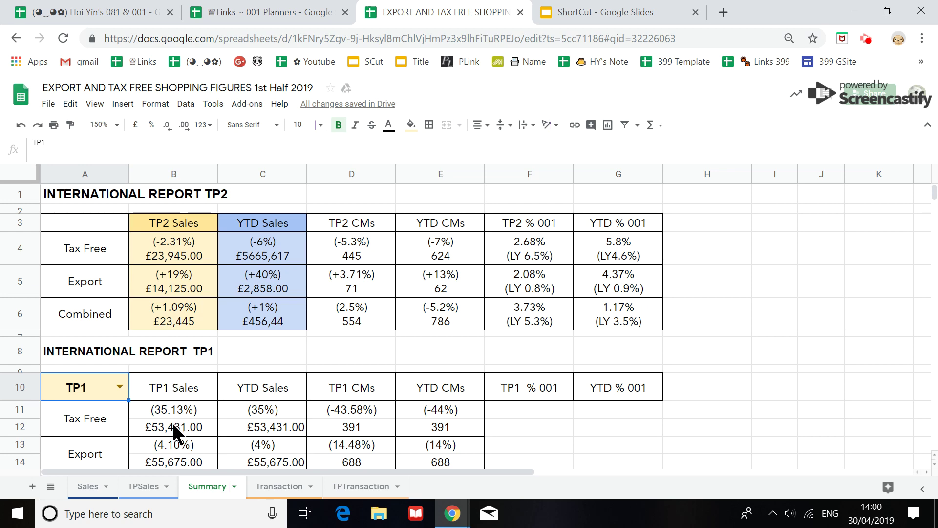
Step: Select the blank cells F11:G16 under the % 001 headings and compare them with the upper report's columns
{"action": "scroll", "coordinate": [172, 423], "scroll_direction": "down", "scroll_amount": 1}
{"action": "left_click_drag", "start_coordinate": [505, 363], "coordinate": [624, 458]}
{"action": "scroll", "coordinate": [625, 454], "scroll_direction": "up", "scroll_amount": 1}
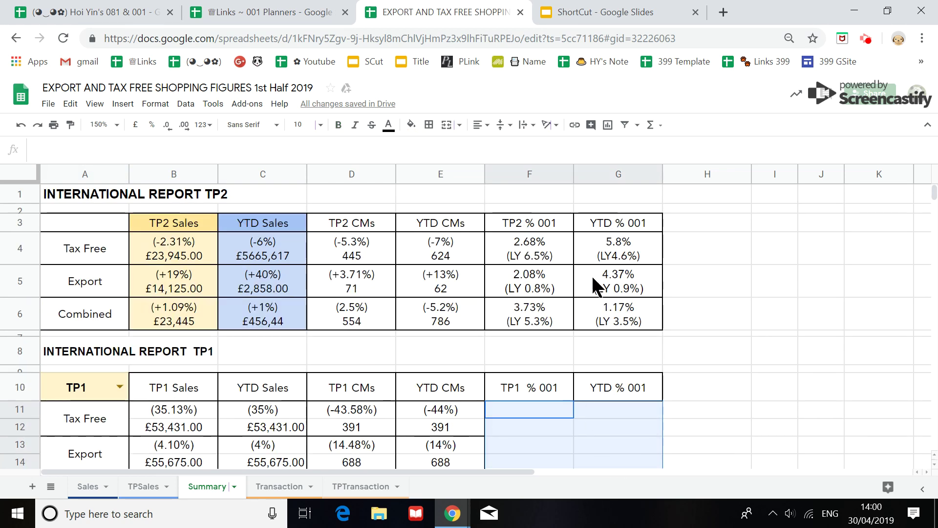
{"action": "scroll", "coordinate": [503, 438], "scroll_direction": "down", "scroll_amount": 2}
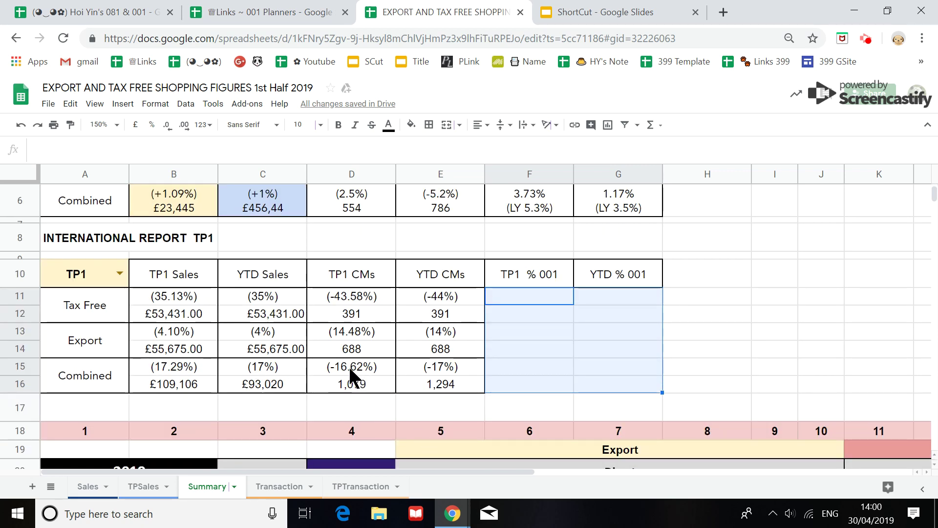
Step: Compare the combined TP1 and YTD CMs in D15:E16 with the Weekly columns on the Transaction sheet
{"action": "left_click_drag", "start_coordinate": [349, 366], "coordinate": [441, 379]}
{"action": "scroll", "coordinate": [491, 389], "scroll_direction": "up", "scroll_amount": 2}
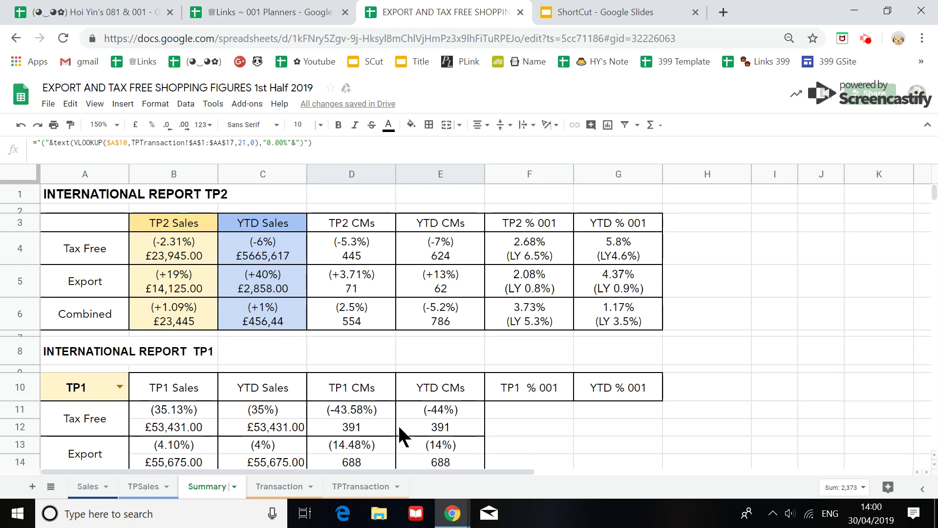
{"action": "scroll", "coordinate": [399, 427], "scroll_direction": "down", "scroll_amount": 1}
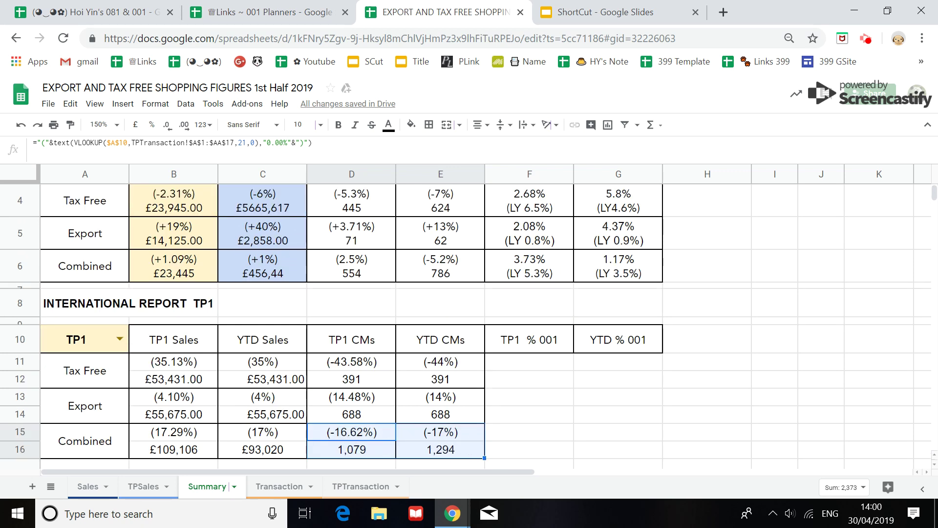
{"action": "scroll", "coordinate": [443, 446], "scroll_direction": "down", "scroll_amount": 1}
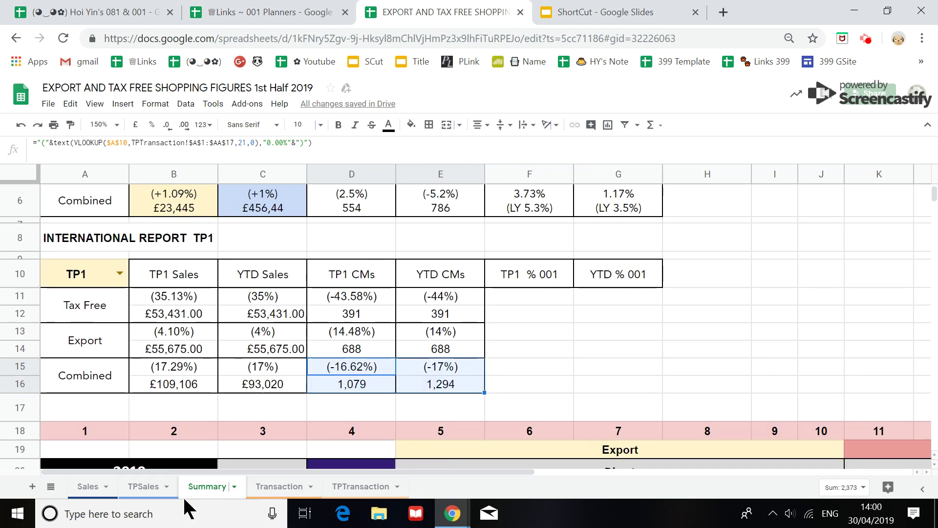
{"action": "left_click", "coordinate": [293, 486]}
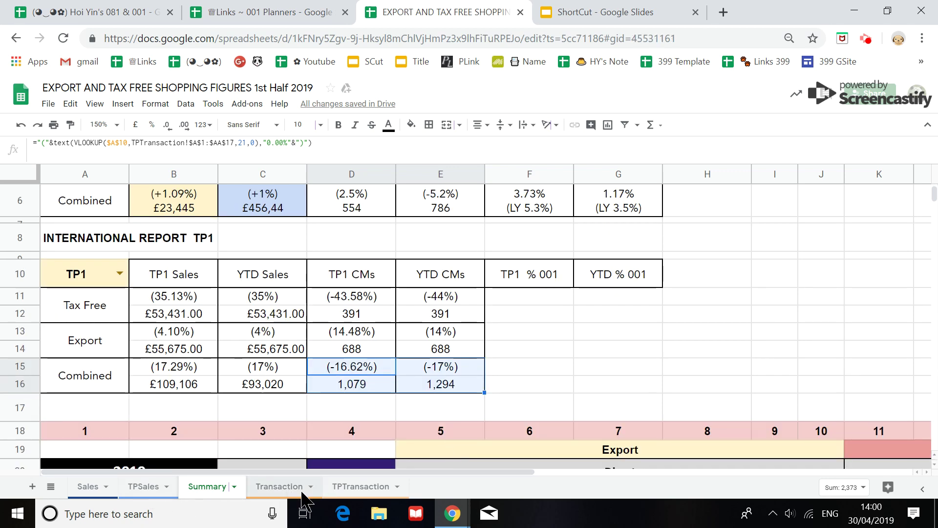
{"action": "left_click_drag", "start_coordinate": [453, 471], "coordinate": [743, 489]}
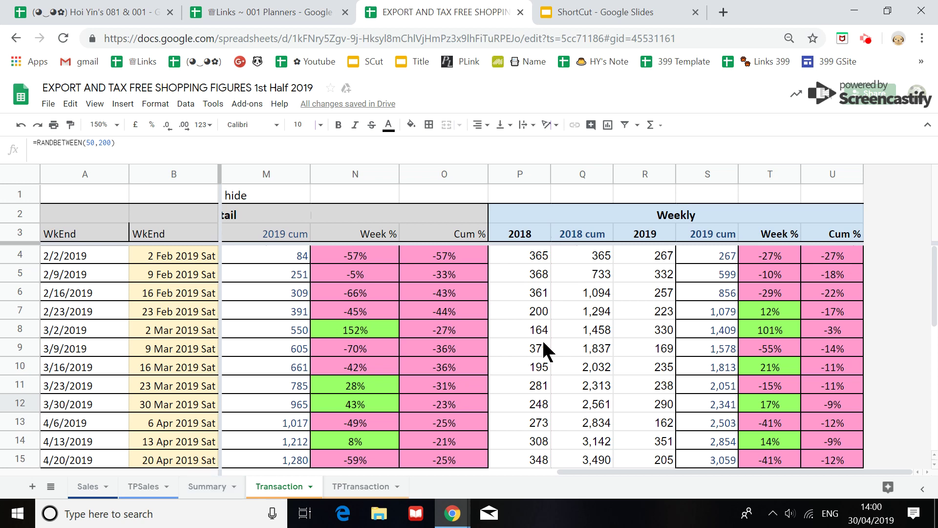
{"action": "left_click", "coordinate": [208, 487]}
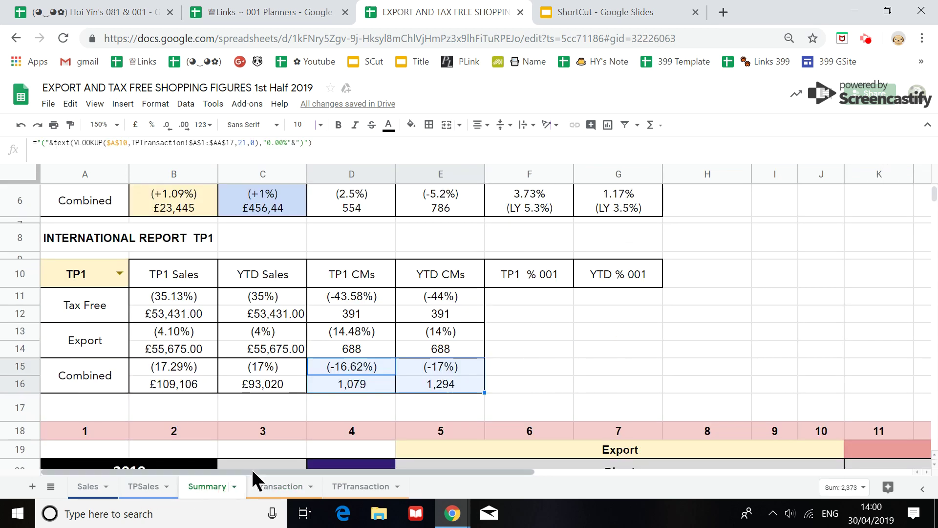
Step: Examine the lower 2019 week tables on the Summary sheet alongside the Sales sheet and the two International Reports above
{"action": "scroll", "coordinate": [198, 428], "scroll_direction": "down", "scroll_amount": 5}
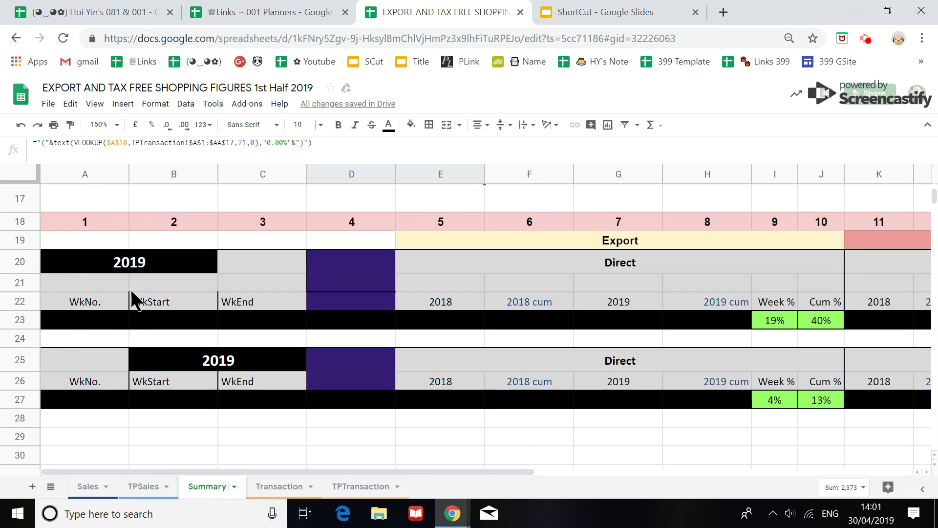
{"action": "left_click", "coordinate": [84, 486]}
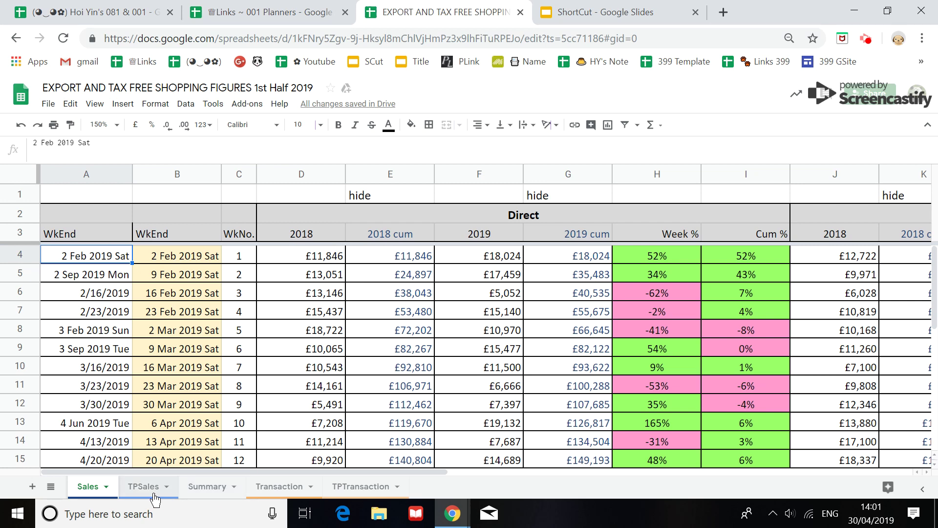
{"action": "left_click", "coordinate": [203, 491]}
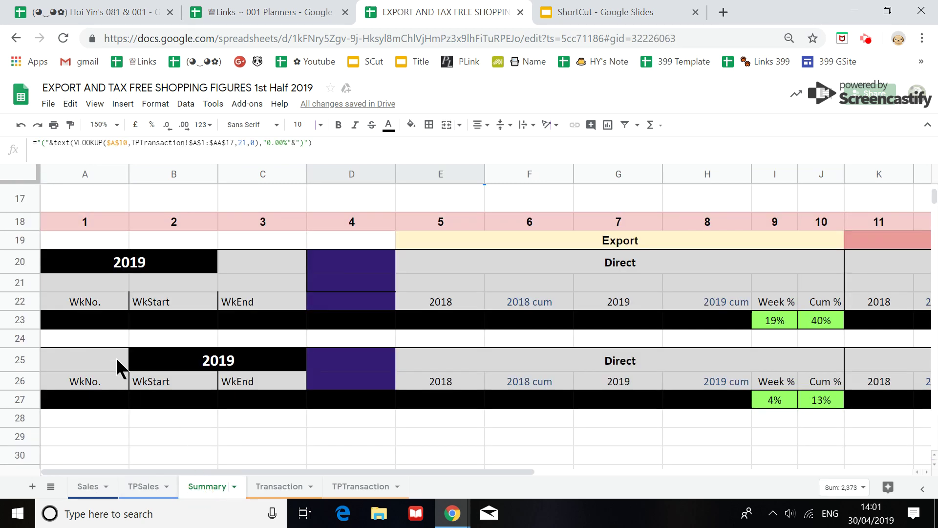
{"action": "scroll", "coordinate": [166, 390], "scroll_direction": "up", "scroll_amount": 1}
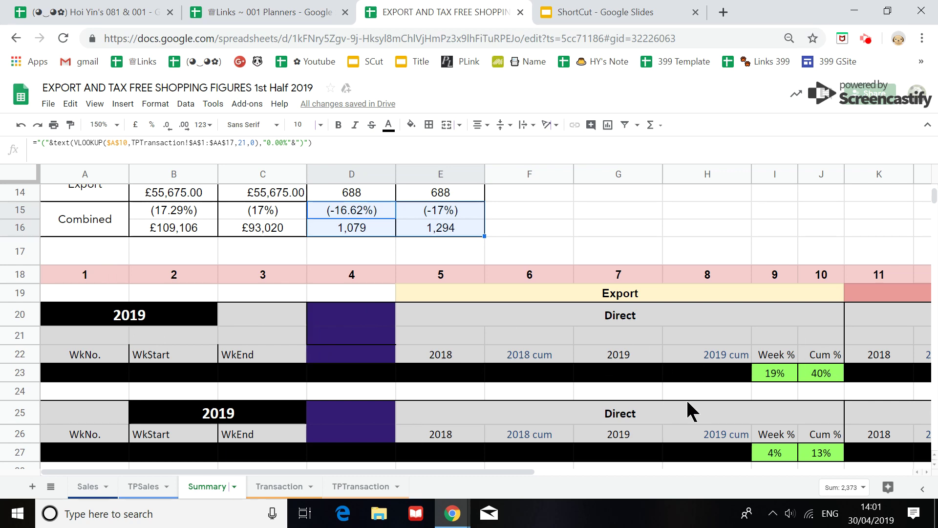
{"action": "scroll", "coordinate": [355, 339], "scroll_direction": "up", "scroll_amount": 1}
{"action": "scroll", "coordinate": [303, 342], "scroll_direction": "down", "scroll_amount": 2}
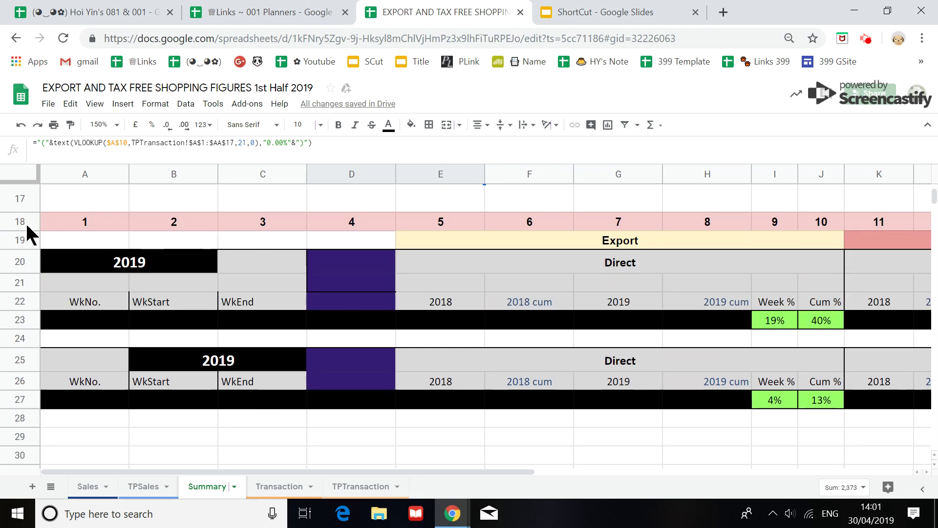
{"action": "scroll", "coordinate": [107, 293], "scroll_direction": "up", "scroll_amount": 1}
{"action": "scroll", "coordinate": [113, 308], "scroll_direction": "up", "scroll_amount": 2}
{"action": "scroll", "coordinate": [182, 346], "scroll_direction": "up", "scroll_amount": 2}
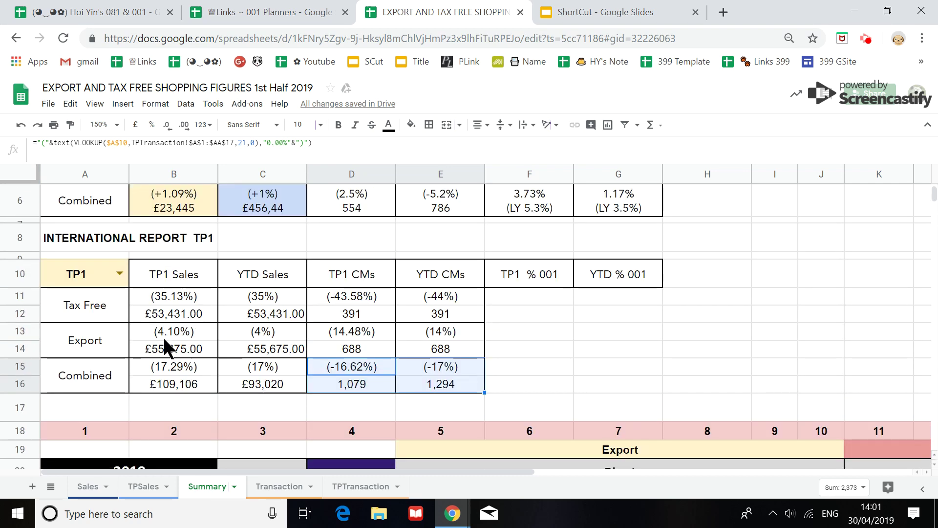
{"action": "scroll", "coordinate": [142, 318], "scroll_direction": "up", "scroll_amount": 1}
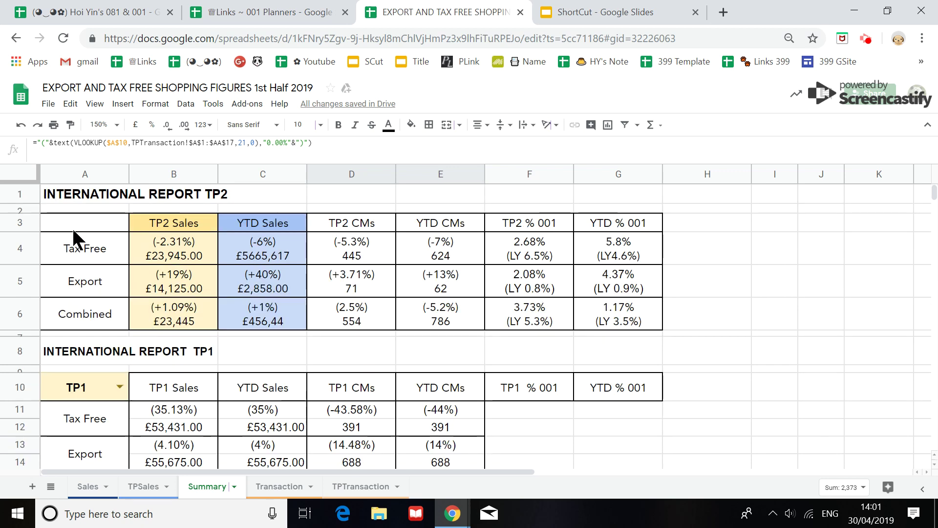
{"action": "scroll", "coordinate": [108, 293], "scroll_direction": "down", "scroll_amount": 1}
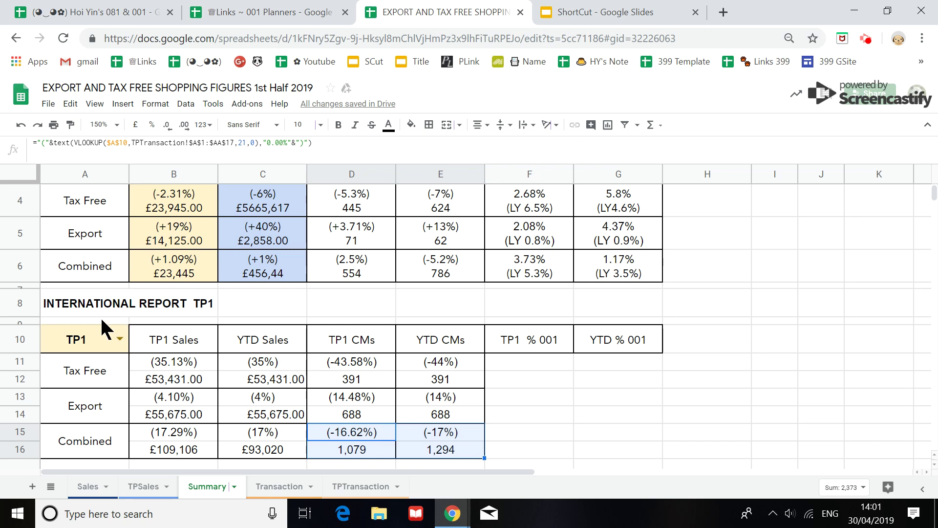
Step: Switch the period in cell A10 of the lower International Report to TP3 and back to TP1
{"action": "left_click", "coordinate": [119, 337]}
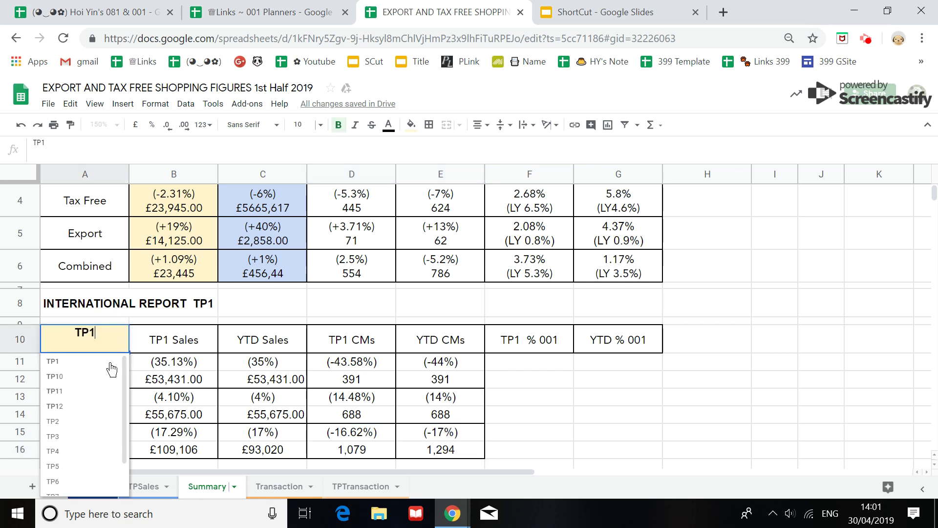
{"action": "left_click", "coordinate": [65, 437]}
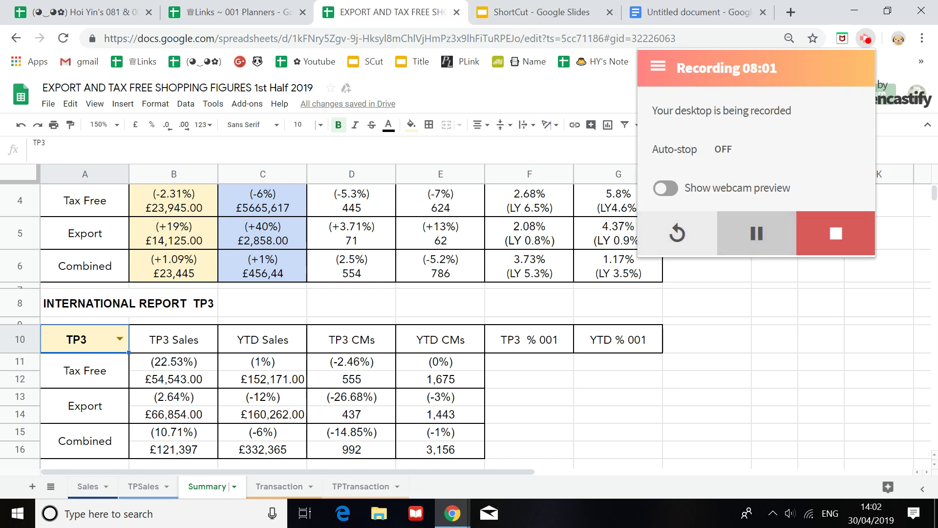
{"action": "left_click", "coordinate": [582, 412]}
{"action": "left_click", "coordinate": [121, 339]}
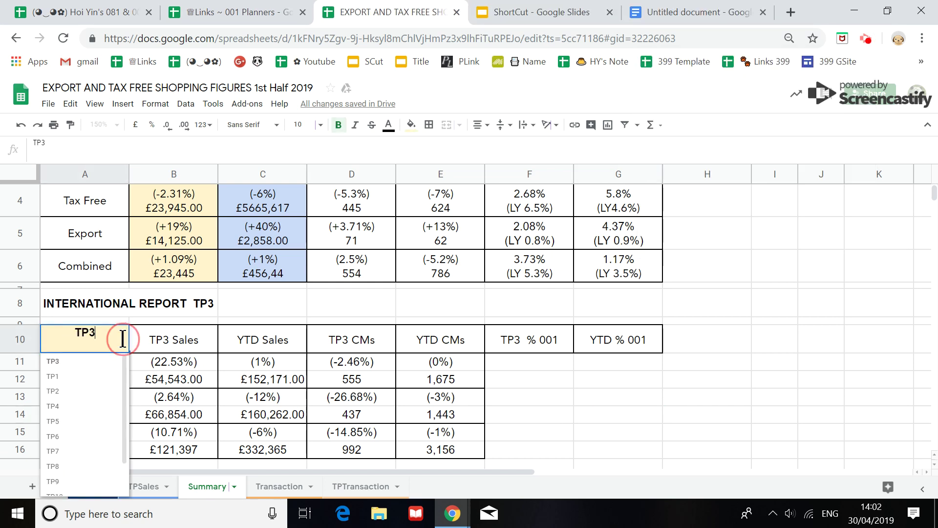
{"action": "left_click", "coordinate": [74, 380]}
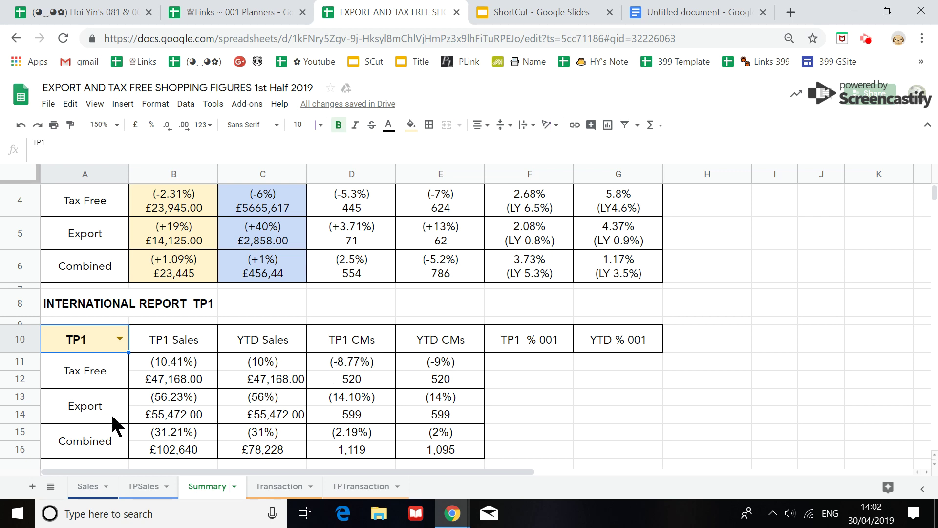
Step: Copy the lower International Report A8:G16 and paste it into the untitled Google Docs document as a table linked to the spreadsheet
{"action": "left_click_drag", "start_coordinate": [52, 305], "coordinate": [623, 444]}
{"action": "key", "text": "ctrl+c"}
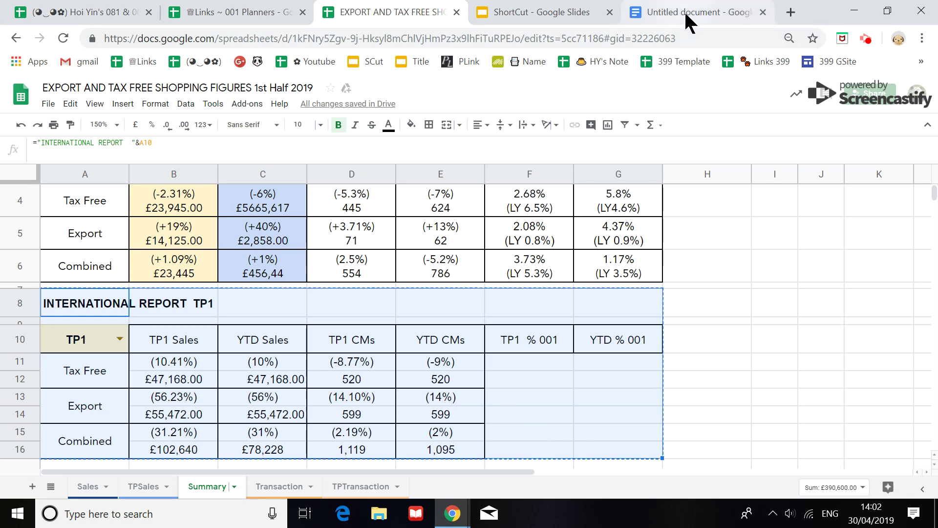
{"action": "left_click", "coordinate": [689, 20]}
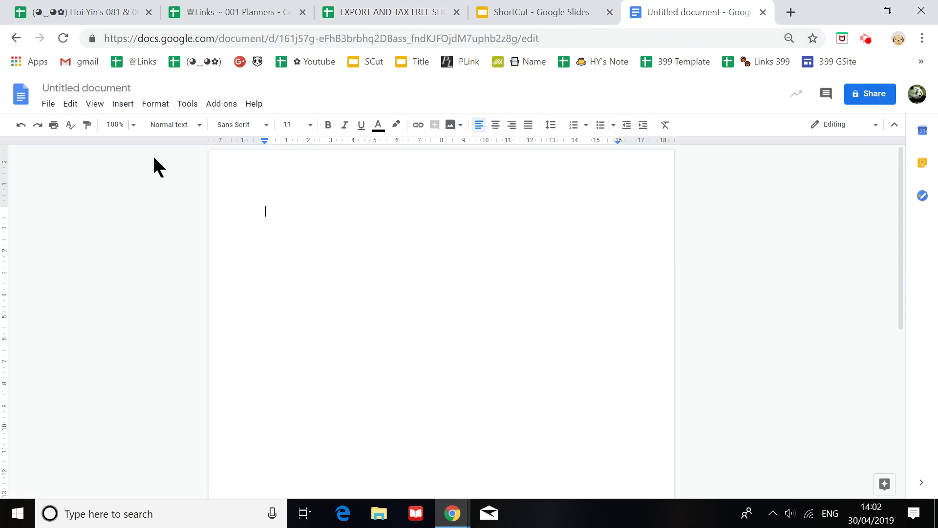
{"action": "left_click", "coordinate": [274, 219]}
{"action": "key", "text": "ctrl+v"}
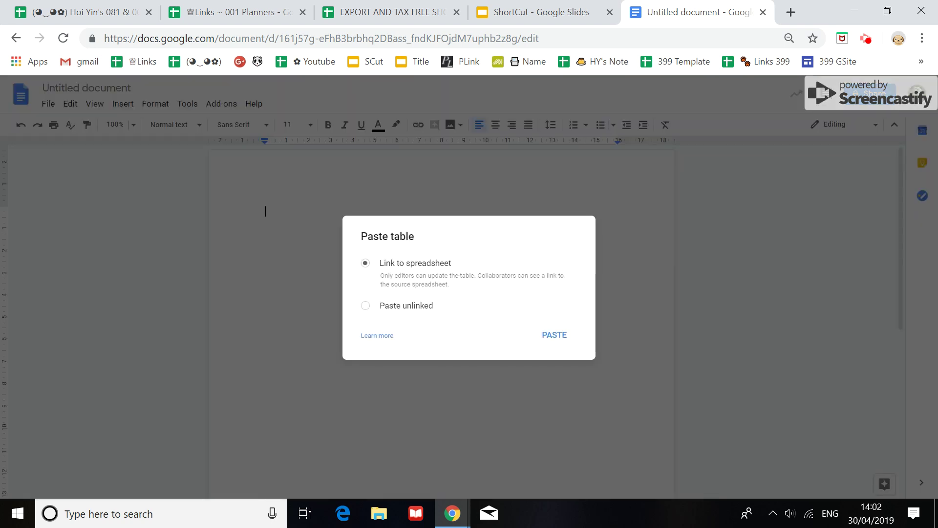
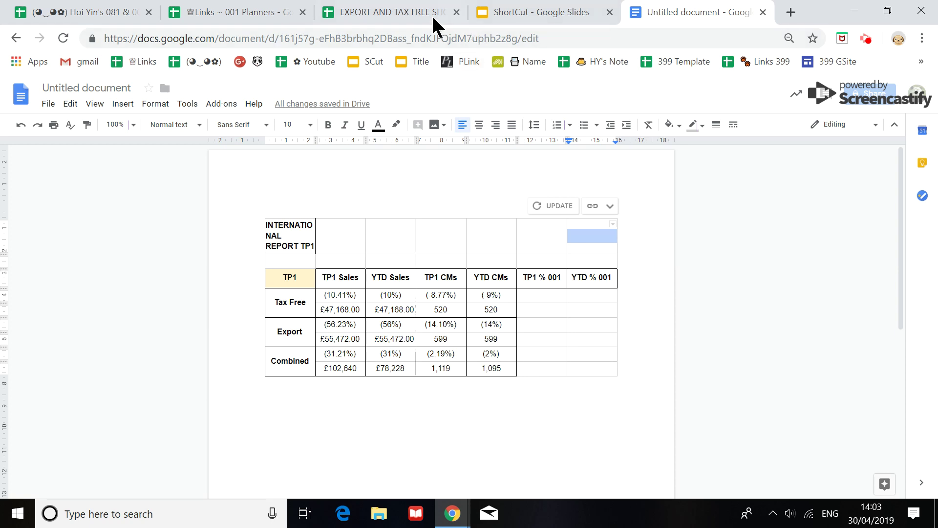
Step: Switch back to the spreadsheet and merge cells A8:C8 holding the lower International Report's title
{"action": "left_click", "coordinate": [356, 13]}
{"action": "left_click_drag", "start_coordinate": [93, 314], "coordinate": [230, 318]}
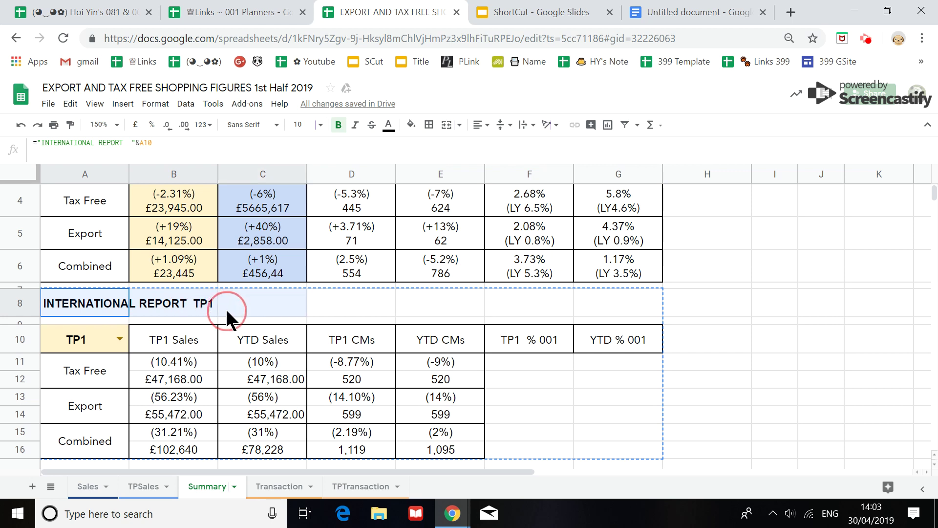
{"action": "left_click", "coordinate": [446, 125]}
{"action": "left_click", "coordinate": [488, 398]}
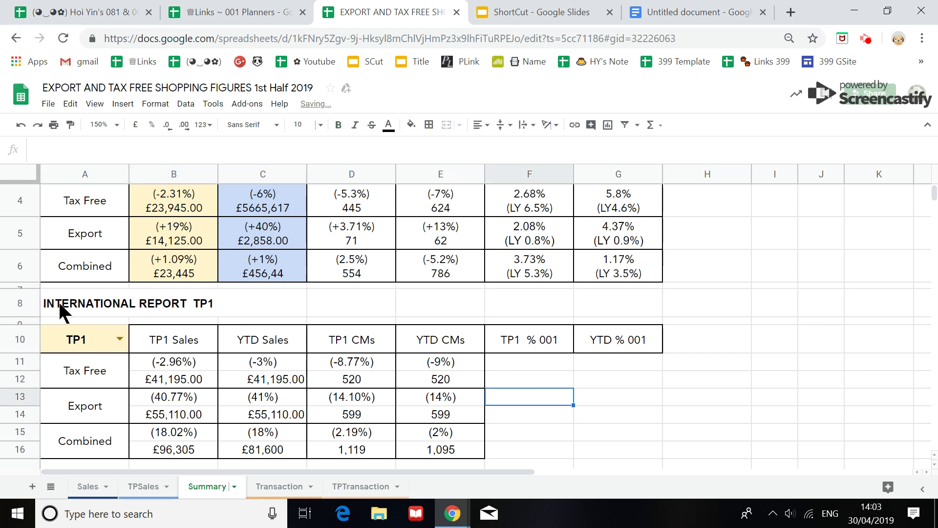
Step: Copy the report A8:G16 with its merged title and paste it unlinked below the first table in the Google Docs document
{"action": "left_click_drag", "start_coordinate": [44, 303], "coordinate": [620, 442]}
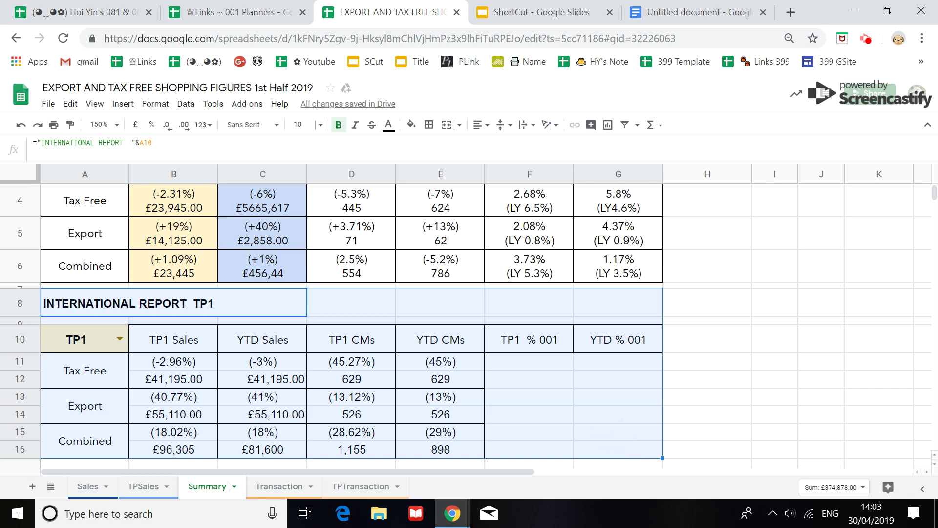
{"action": "key", "text": "ctrl+c"}
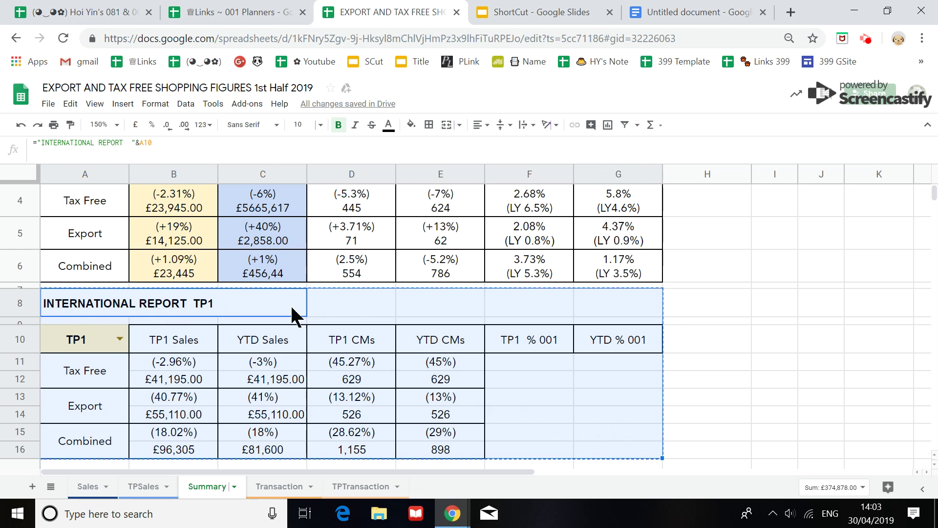
{"action": "left_click", "coordinate": [684, 12]}
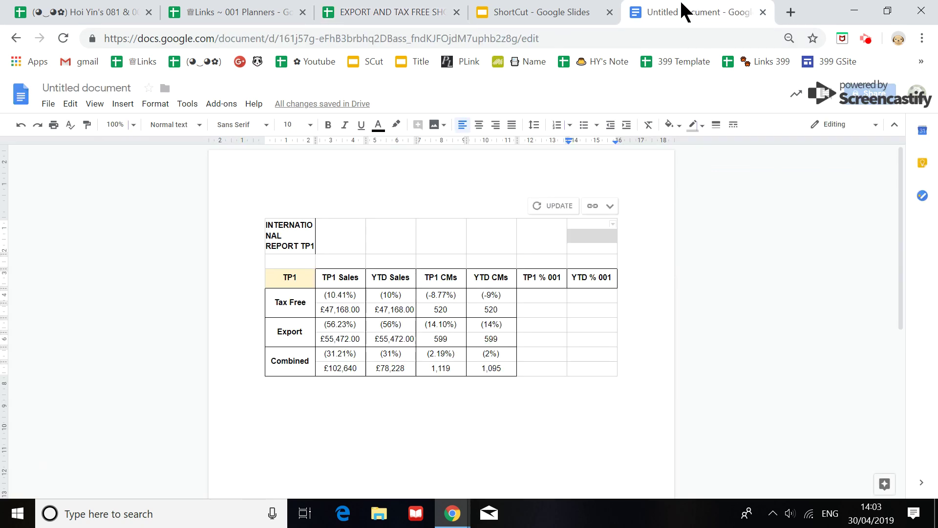
{"action": "left_click", "coordinate": [286, 419]}
{"action": "key", "text": "ctrl+v"}
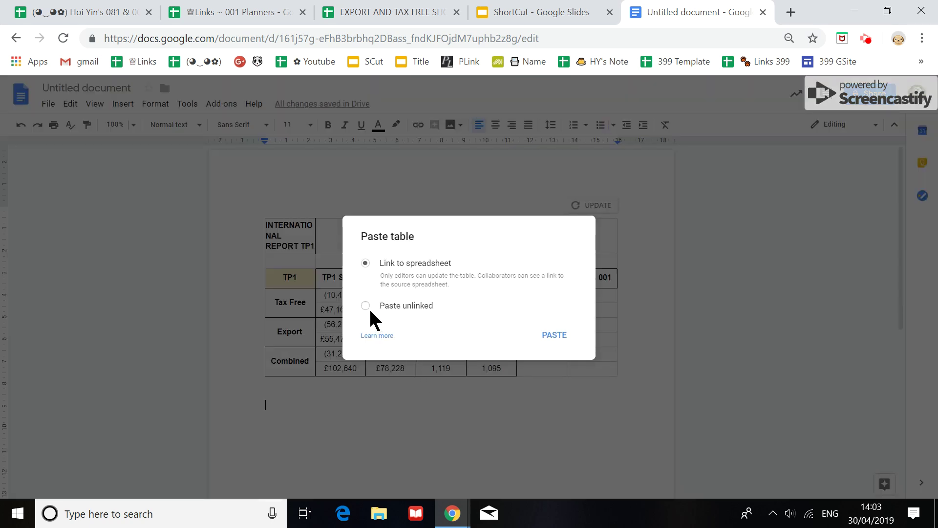
{"action": "left_click", "coordinate": [554, 335]}
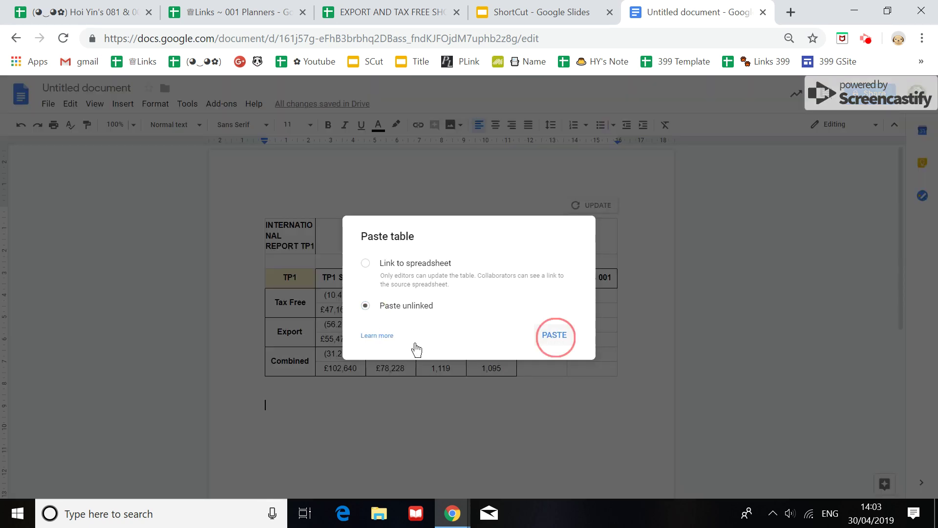
{"action": "scroll", "coordinate": [320, 337], "scroll_direction": "down", "scroll_amount": 2}
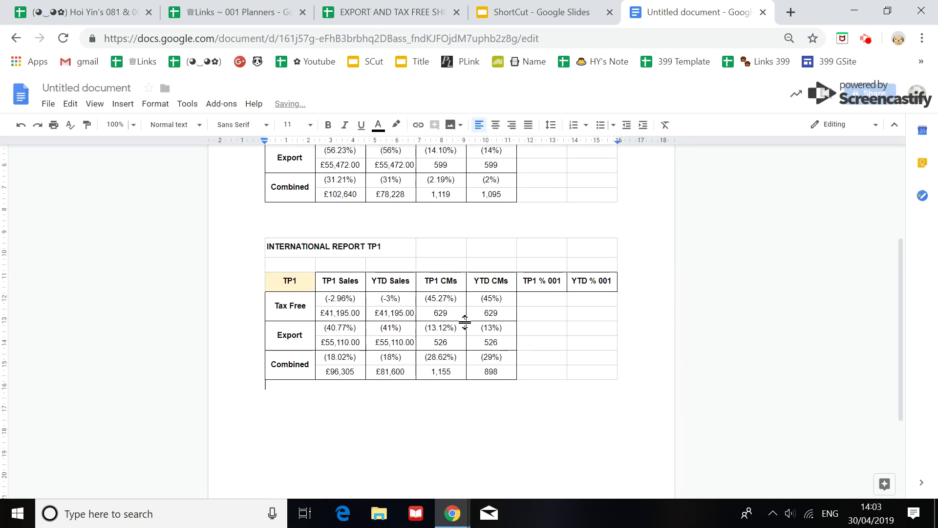
{"action": "left_click", "coordinate": [549, 338]}
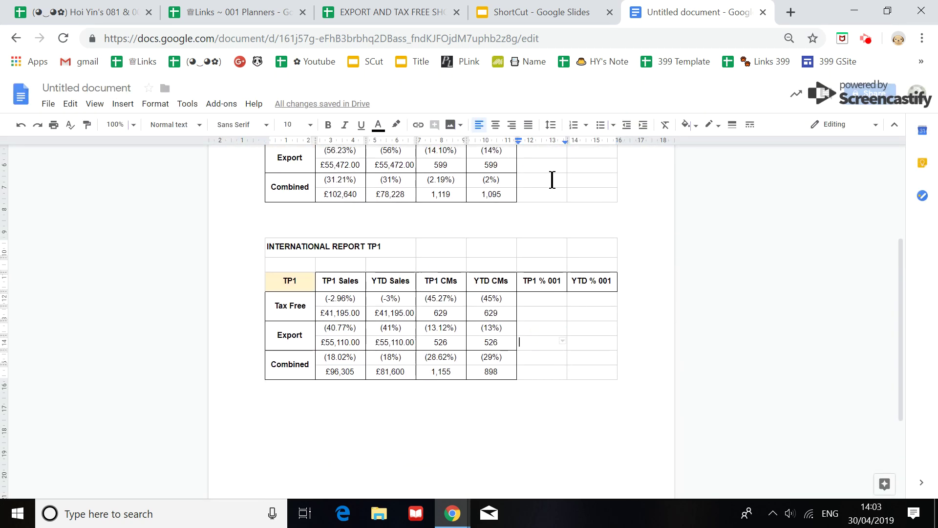
Step: Switch back to the spreadsheet and hide the gridlines on the Summary sheet
{"action": "left_click", "coordinate": [535, 15]}
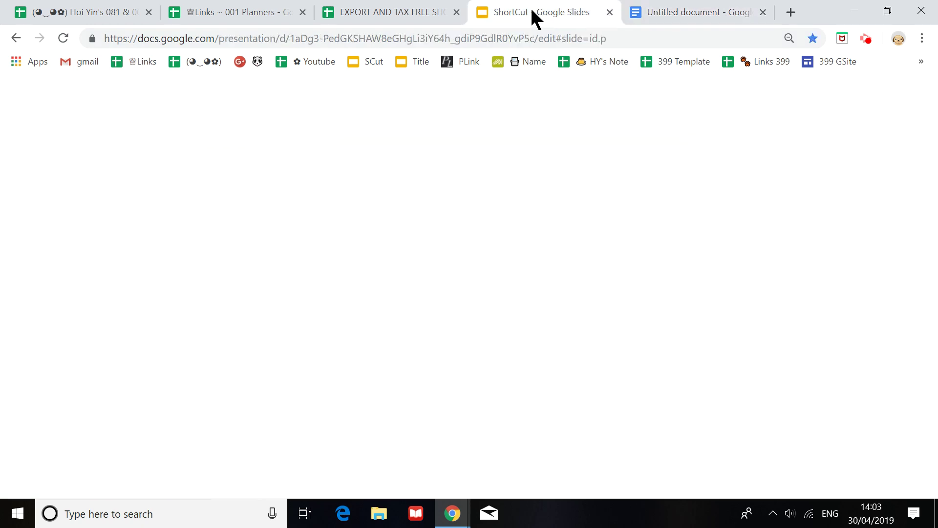
{"action": "left_click", "coordinate": [430, 14]}
{"action": "left_click", "coordinate": [70, 103]}
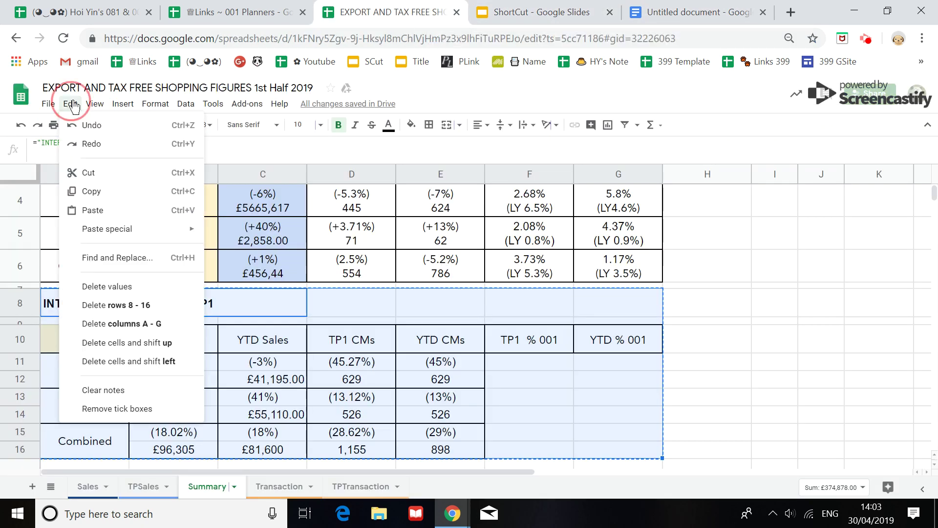
{"action": "left_click", "coordinate": [103, 105]}
{"action": "left_click", "coordinate": [101, 105]}
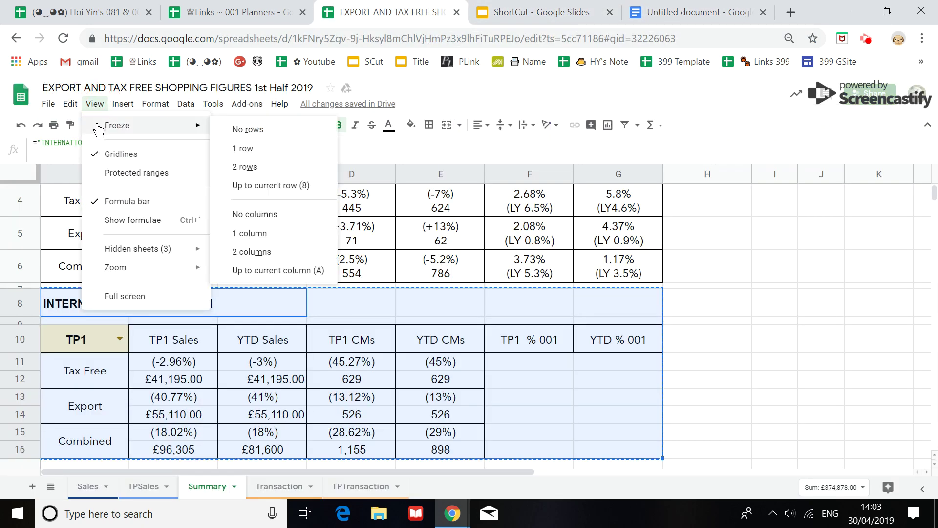
{"action": "left_click", "coordinate": [121, 154]}
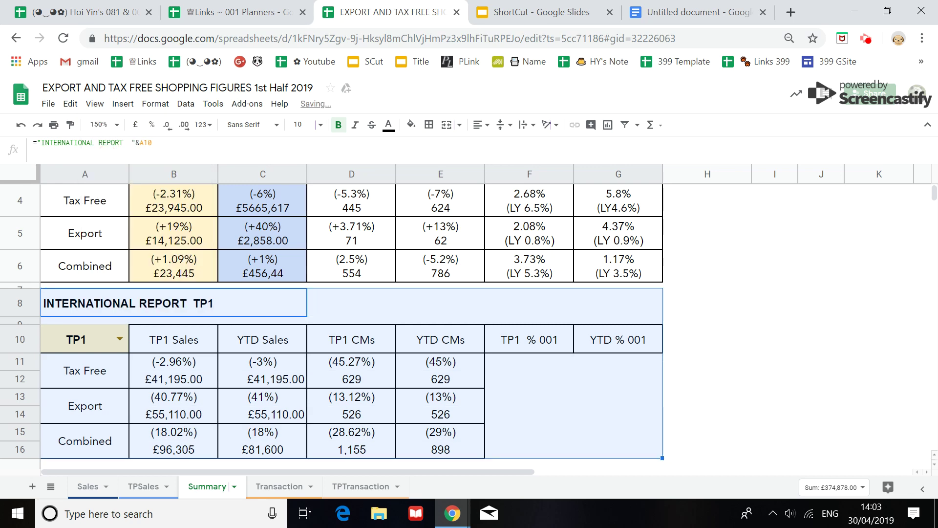
Step: Copy the gridline-free report A8:G16 from the Summary sheet and paste it unlinked below the second table in the Google Docs document
{"action": "left_click", "coordinate": [707, 339]}
{"action": "left_click_drag", "start_coordinate": [82, 310], "coordinate": [610, 447]}
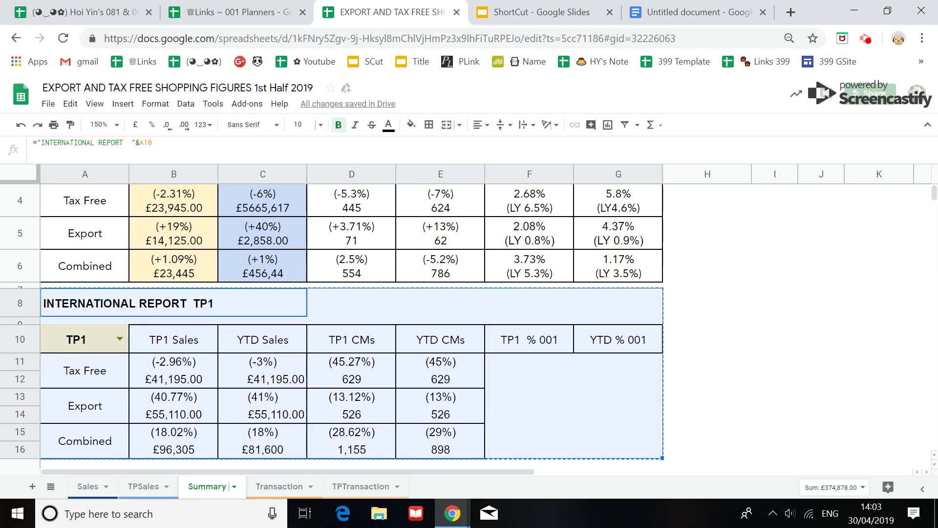
{"action": "left_click", "coordinate": [694, 12]}
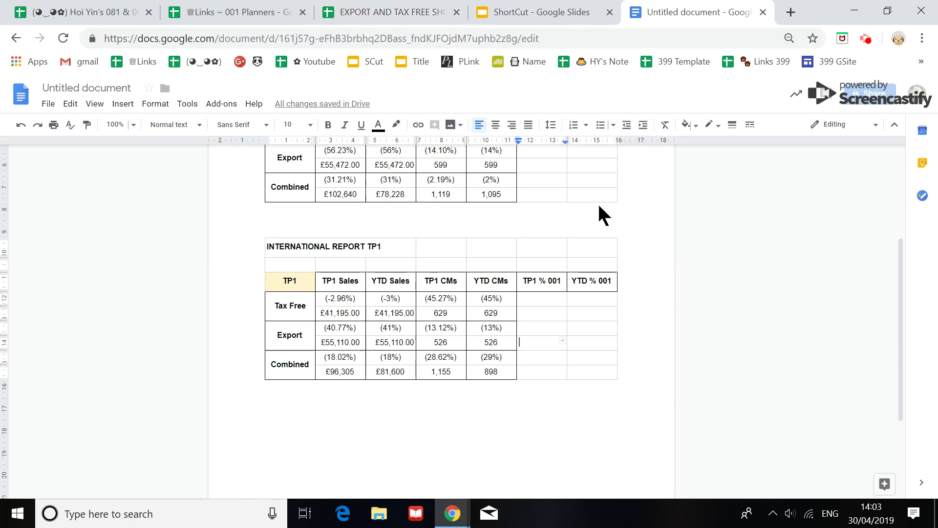
{"action": "left_click", "coordinate": [639, 351]}
{"action": "left_click", "coordinate": [269, 403]}
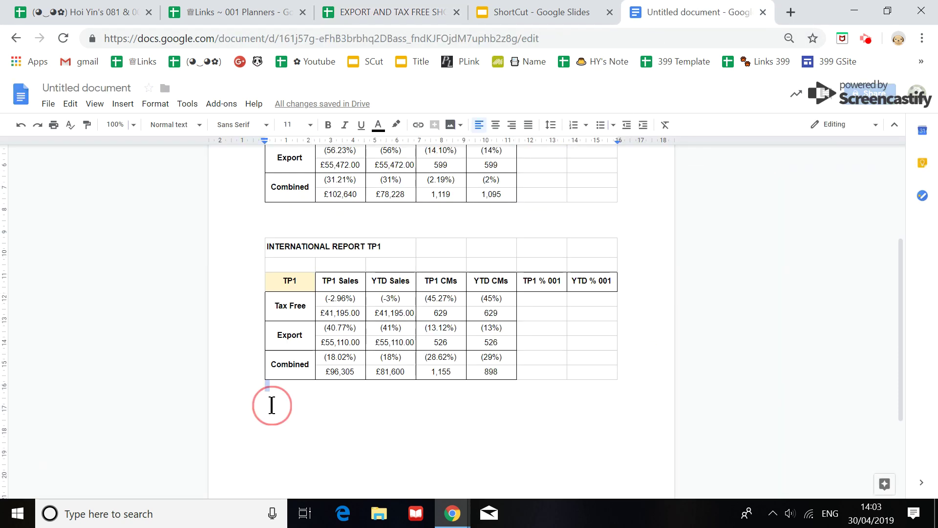
{"action": "key", "text": "ctrl+v"}
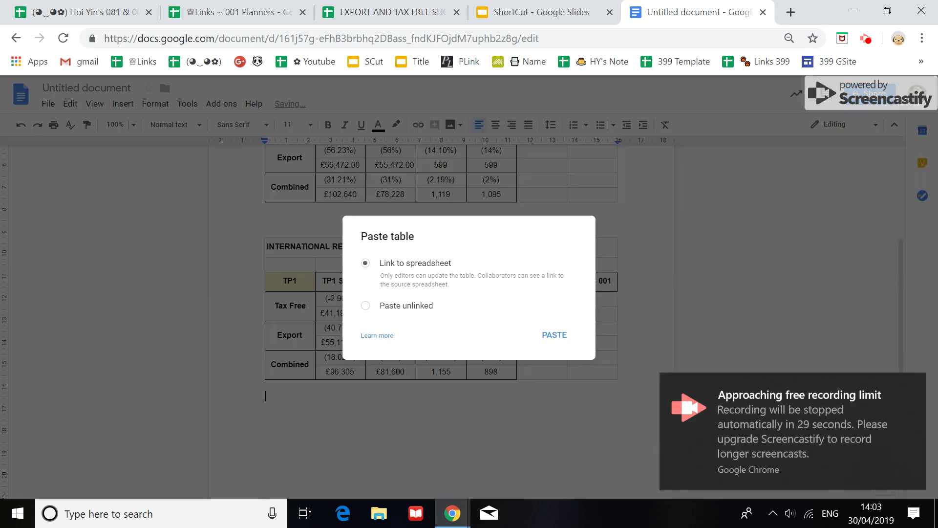
{"action": "left_click", "coordinate": [365, 305]}
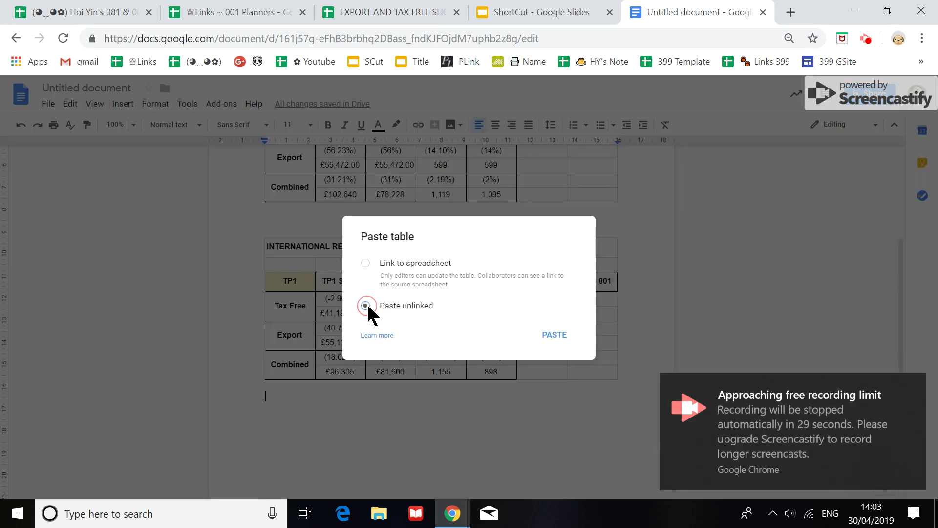
{"action": "left_click", "coordinate": [555, 336]}
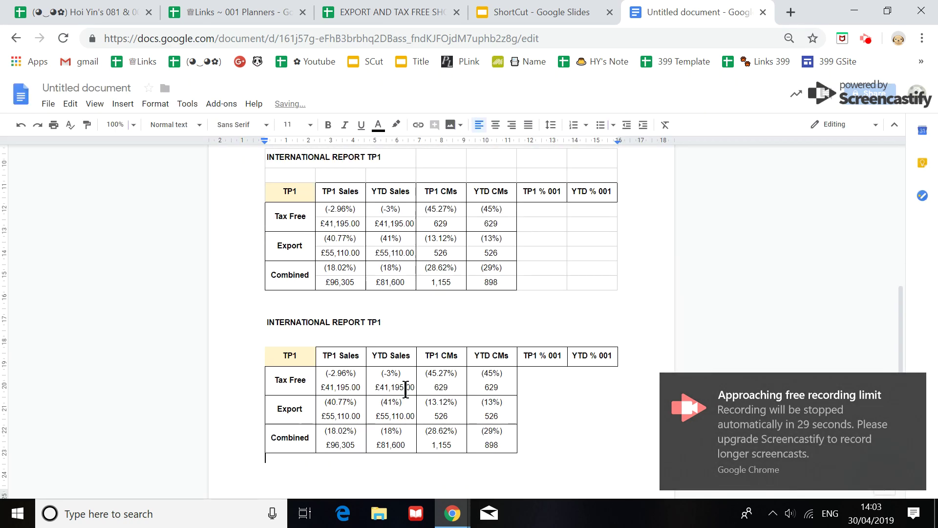
{"action": "scroll", "coordinate": [401, 384], "scroll_direction": "down", "scroll_amount": 1}
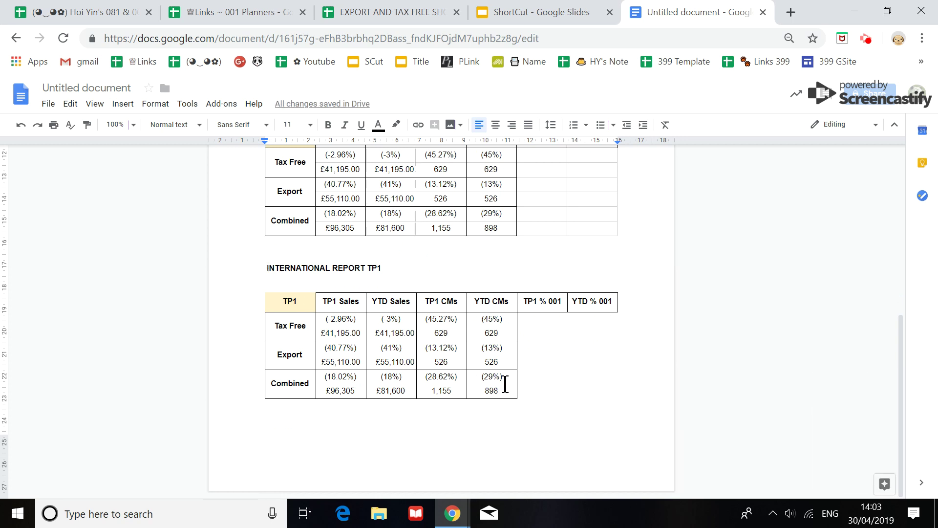